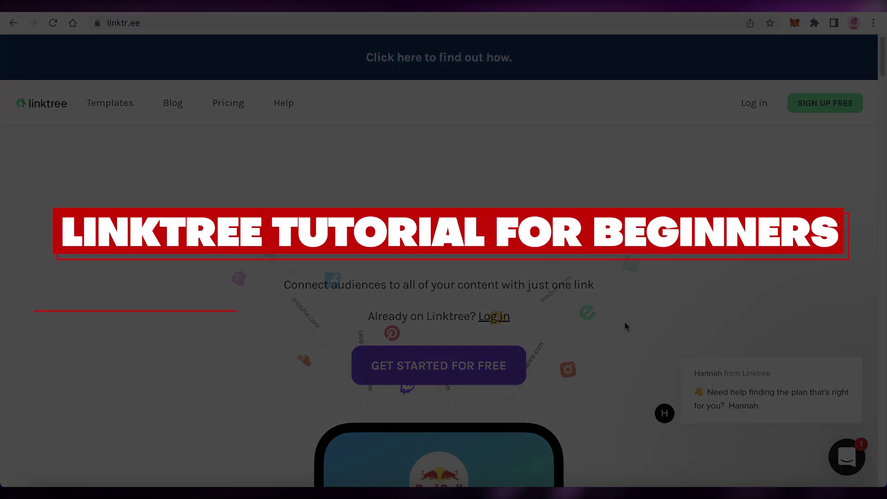
- Dismiss the chat help popup on the Linktree homepage
{"action": "scroll", "coordinate": [625, 322], "scroll_direction": "down", "scroll_amount": 8}
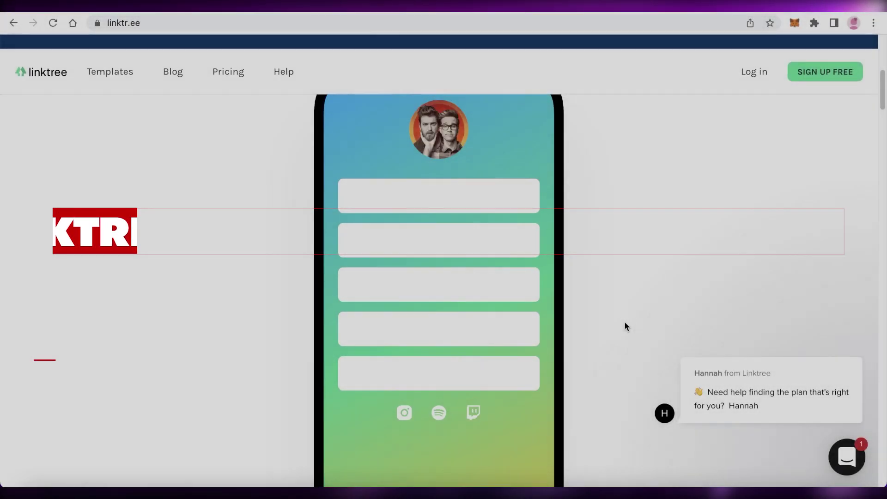
{"action": "mouse_move", "coordinate": [849, 372]}
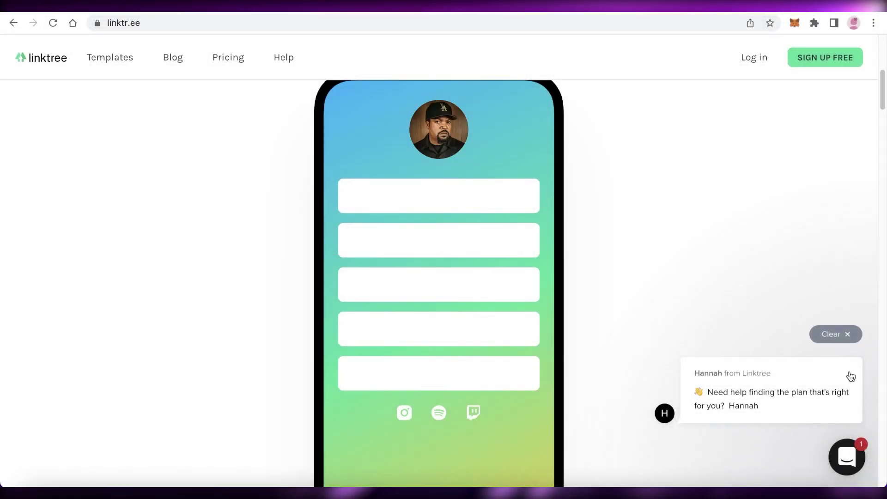
{"action": "left_click", "coordinate": [846, 341]}
- Scroll through the homepage, then go to the SIGN UP FREE account page
{"action": "scroll", "coordinate": [845, 342], "scroll_direction": "up", "scroll_amount": 6}
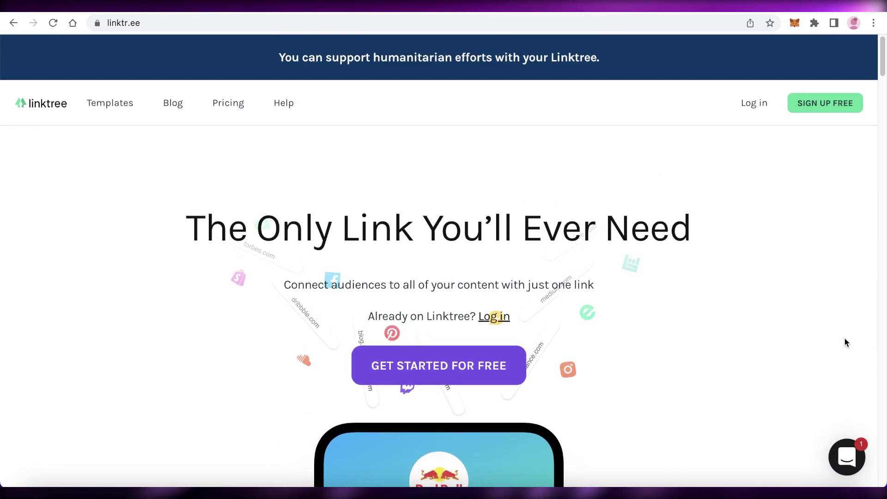
{"action": "scroll", "coordinate": [844, 343], "scroll_direction": "down", "scroll_amount": 4}
{"action": "scroll", "coordinate": [842, 342], "scroll_direction": "up", "scroll_amount": 3}
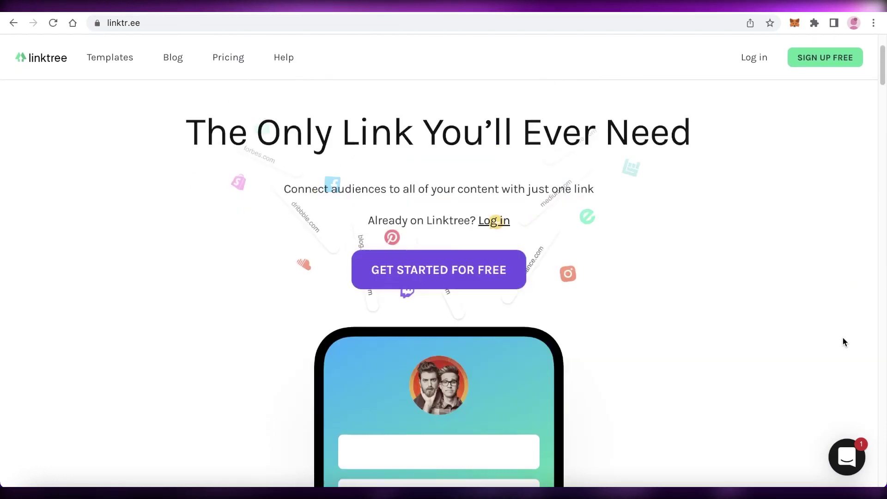
{"action": "scroll", "coordinate": [842, 342], "scroll_direction": "up", "scroll_amount": 2}
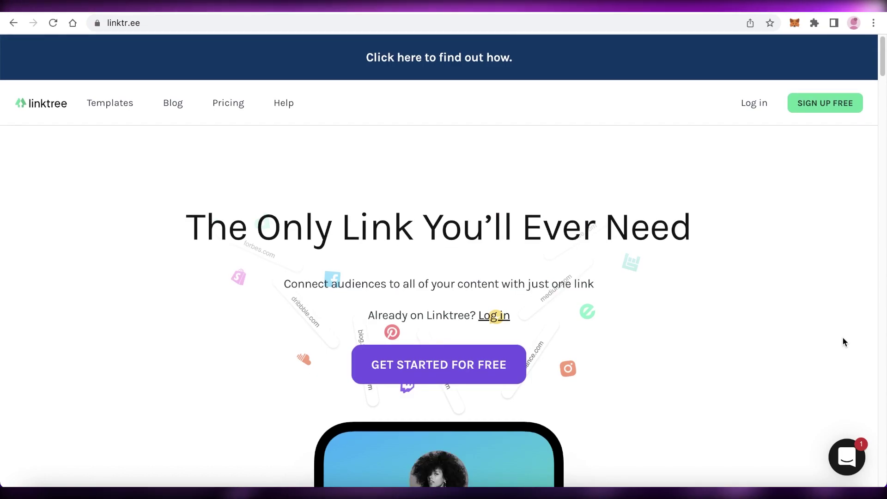
{"action": "scroll", "coordinate": [843, 342], "scroll_direction": "down", "scroll_amount": 5}
{"action": "scroll", "coordinate": [842, 342], "scroll_direction": "down", "scroll_amount": 8}
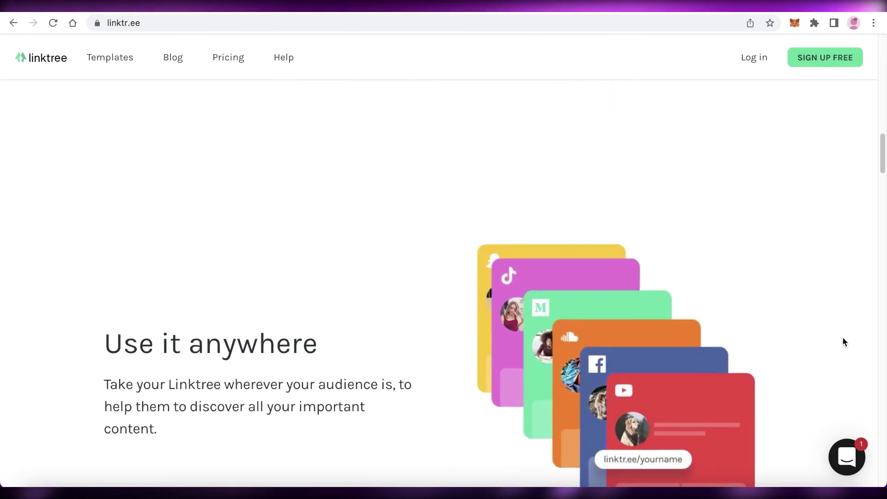
{"action": "scroll", "coordinate": [842, 342], "scroll_direction": "up", "scroll_amount": 6}
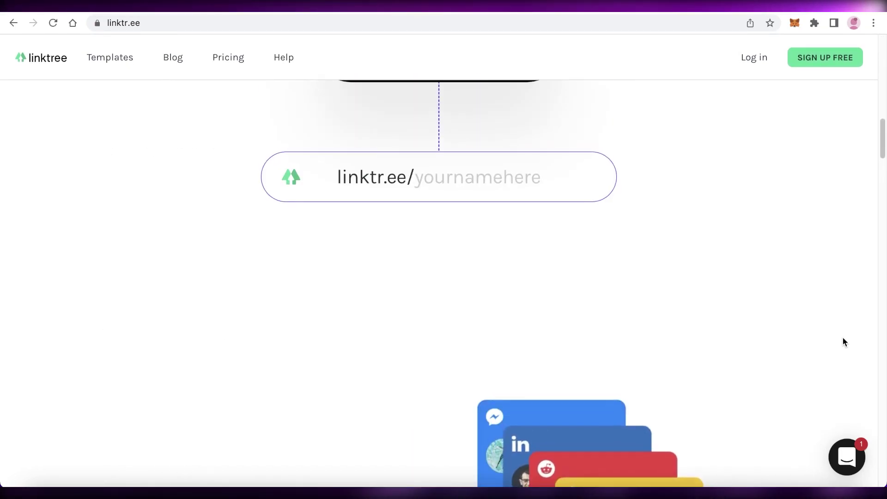
{"action": "scroll", "coordinate": [843, 340], "scroll_direction": "down", "scroll_amount": 5}
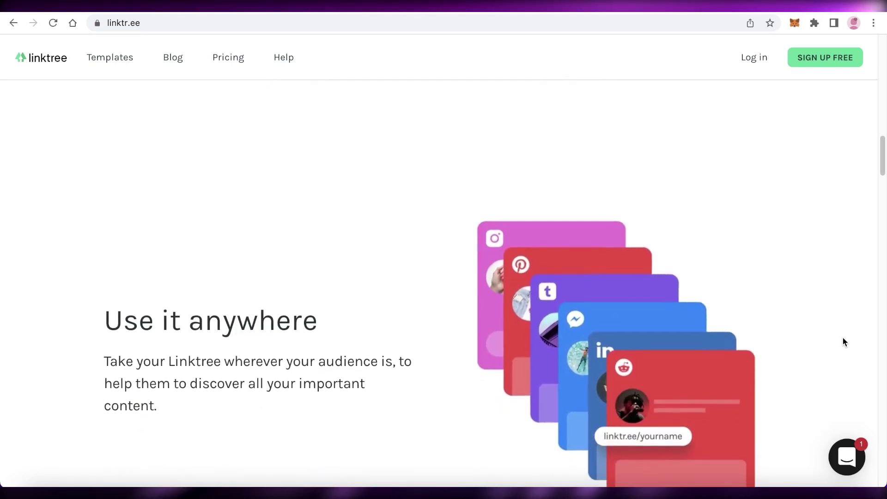
{"action": "scroll", "coordinate": [842, 342], "scroll_direction": "down", "scroll_amount": 5}
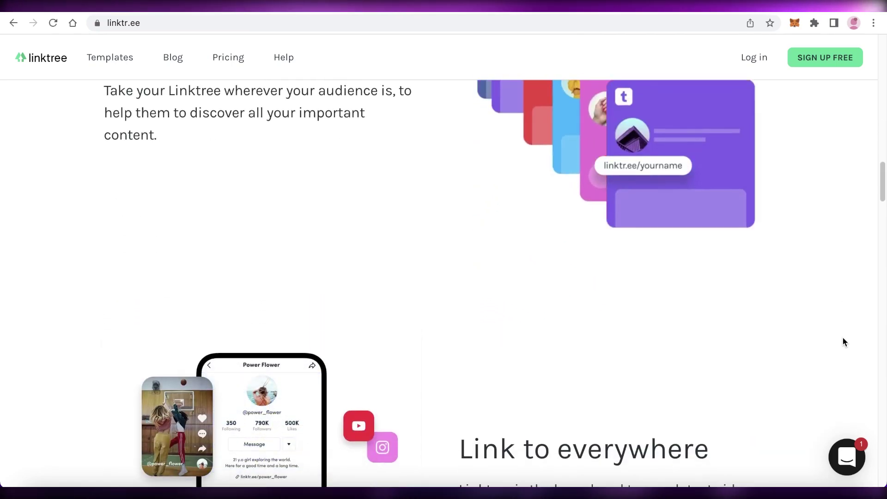
{"action": "scroll", "coordinate": [842, 342], "scroll_direction": "up", "scroll_amount": 10}
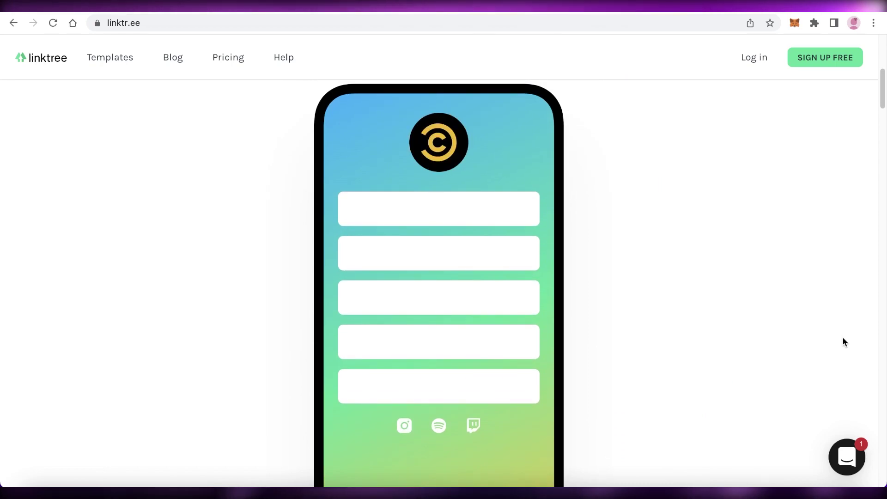
{"action": "scroll", "coordinate": [842, 342], "scroll_direction": "up", "scroll_amount": 3}
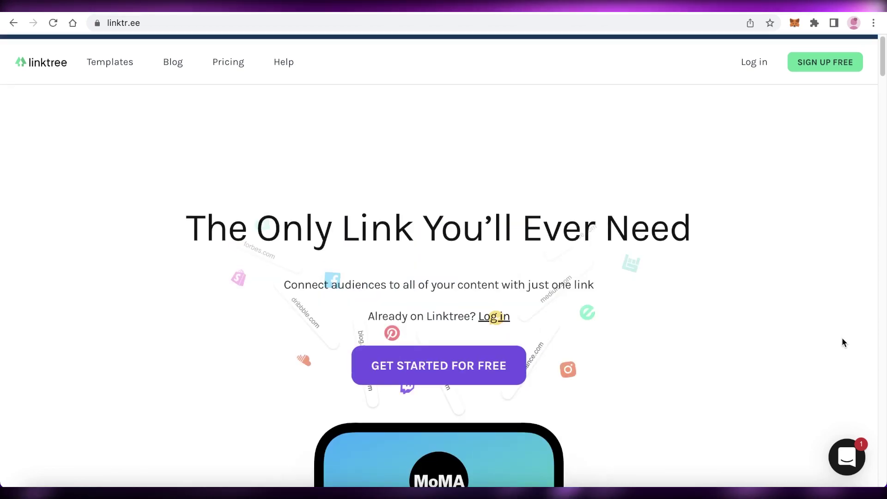
{"action": "scroll", "coordinate": [842, 342], "scroll_direction": "down", "scroll_amount": 10}
{"action": "scroll", "coordinate": [843, 343], "scroll_direction": "up", "scroll_amount": 10}
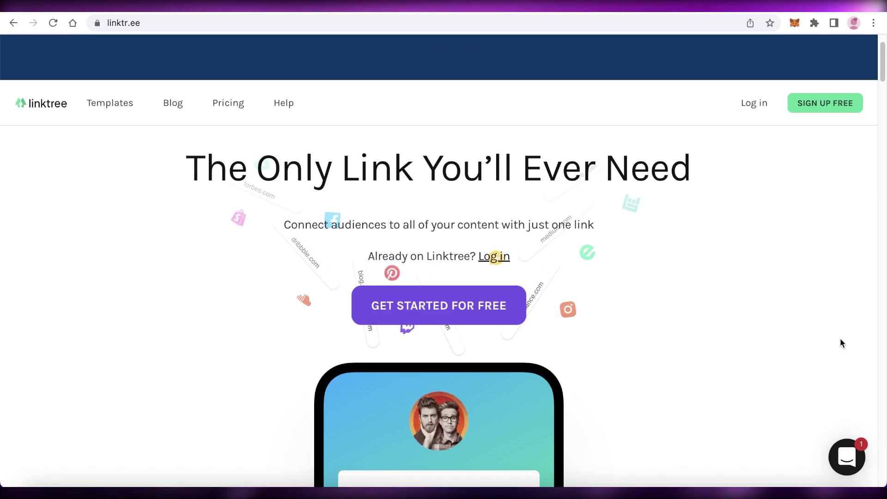
{"action": "scroll", "coordinate": [840, 340], "scroll_direction": "down", "scroll_amount": 5}
{"action": "scroll", "coordinate": [840, 339], "scroll_direction": "up", "scroll_amount": 5}
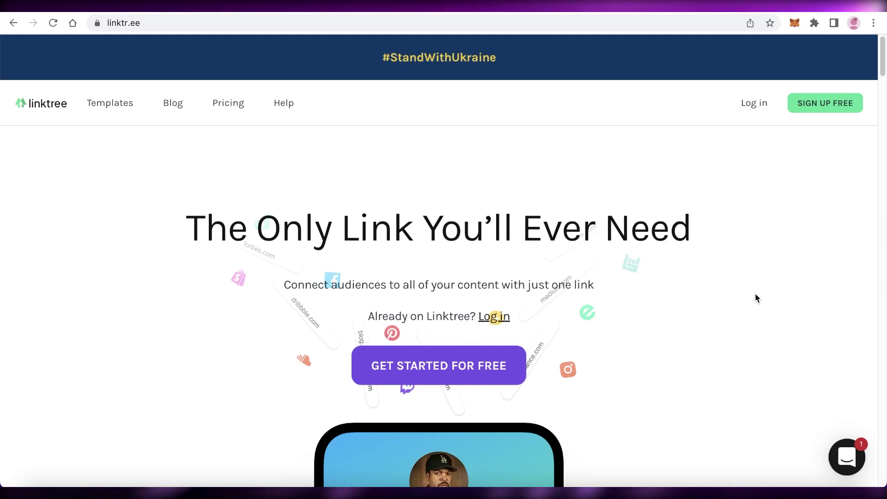
{"action": "scroll", "coordinate": [756, 296], "scroll_direction": "down", "scroll_amount": 3}
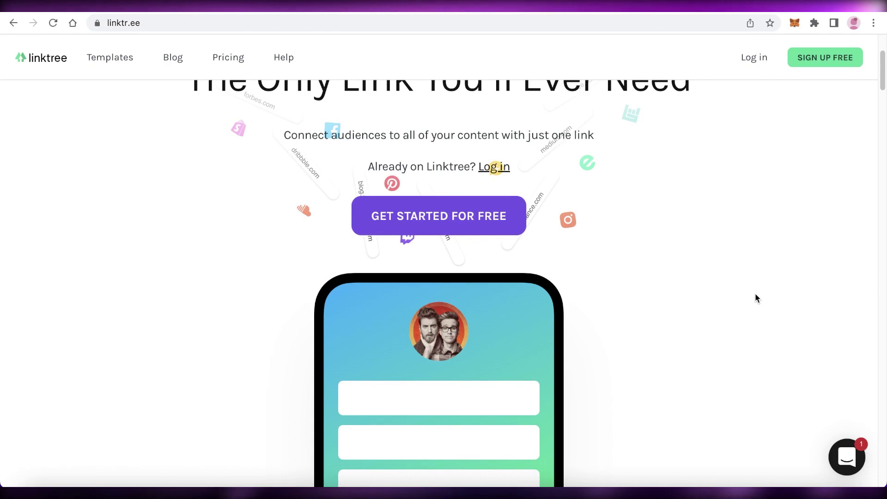
{"action": "scroll", "coordinate": [755, 298], "scroll_direction": "down", "scroll_amount": 1}
{"action": "scroll", "coordinate": [757, 299], "scroll_direction": "up", "scroll_amount": 4}
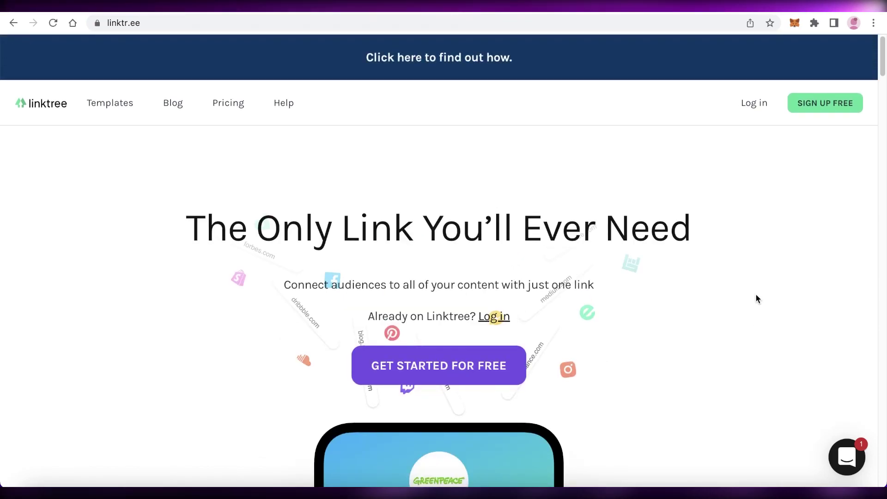
{"action": "scroll", "coordinate": [756, 296], "scroll_direction": "down", "scroll_amount": 5}
{"action": "scroll", "coordinate": [756, 298], "scroll_direction": "up", "scroll_amount": 5}
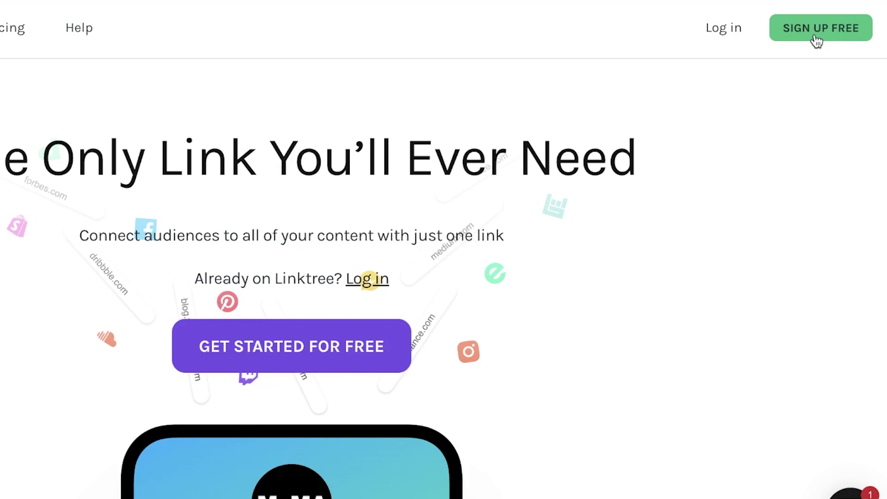
{"action": "left_click", "coordinate": [815, 41]}
- Enter a username, adjusting it until it shows as available
{"action": "left_click", "coordinate": [324, 229]}
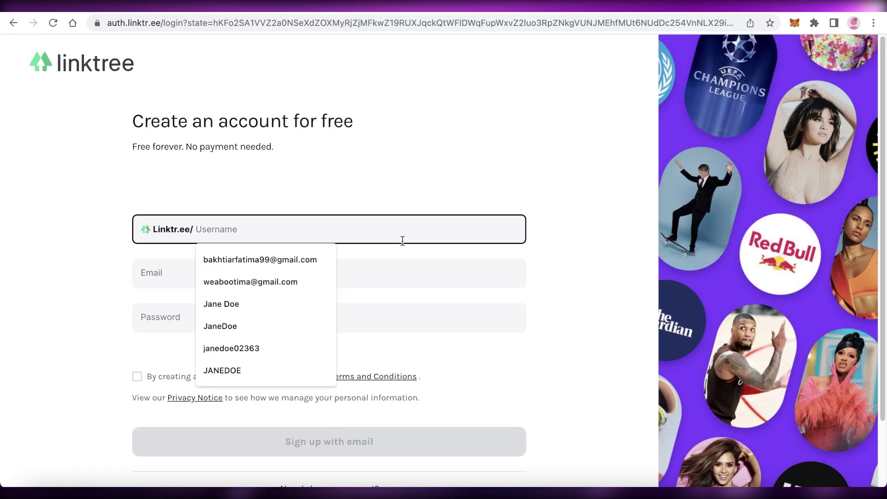
{"action": "type", "text": "janedoeinc"}
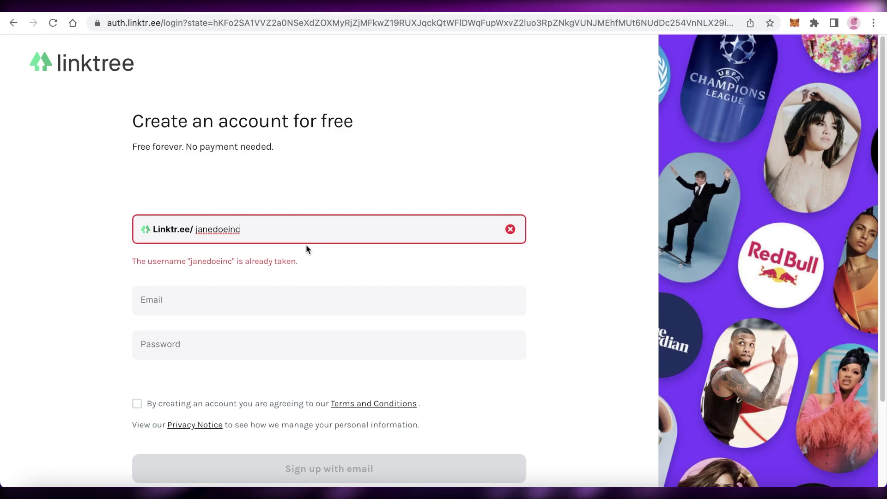
{"action": "key", "text": "BackSpace"}
{"action": "key", "text": "BackSpace"}
{"action": "key", "text": "BackSpace"}
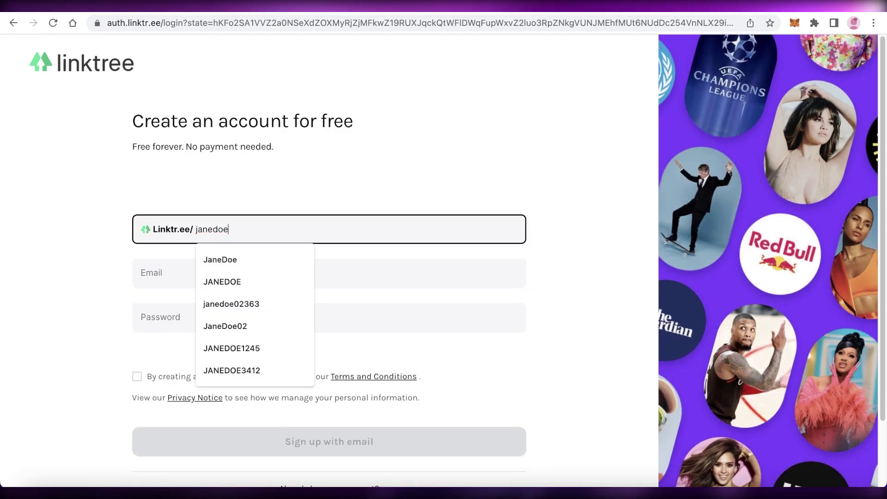
{"action": "type", "text": "thegreat"}
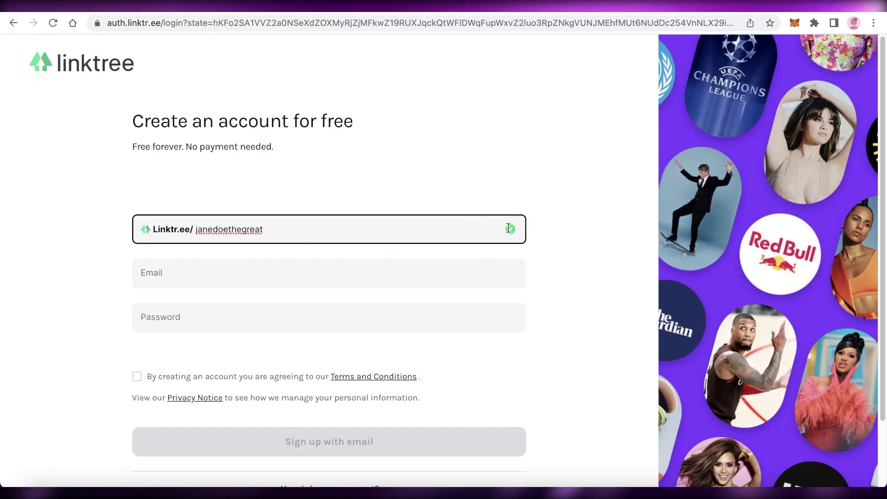
- Fill in the saved e-mail, enter a valid password and accept the Terms and Conditions
{"action": "left_click", "coordinate": [207, 280]}
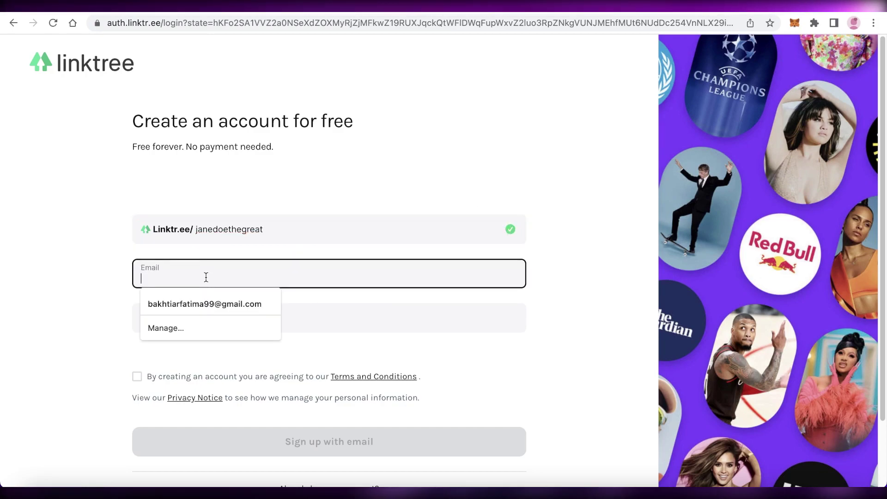
{"action": "type", "text": "we"}
{"action": "left_click", "coordinate": [204, 303]}
{"action": "left_click", "coordinate": [207, 311]}
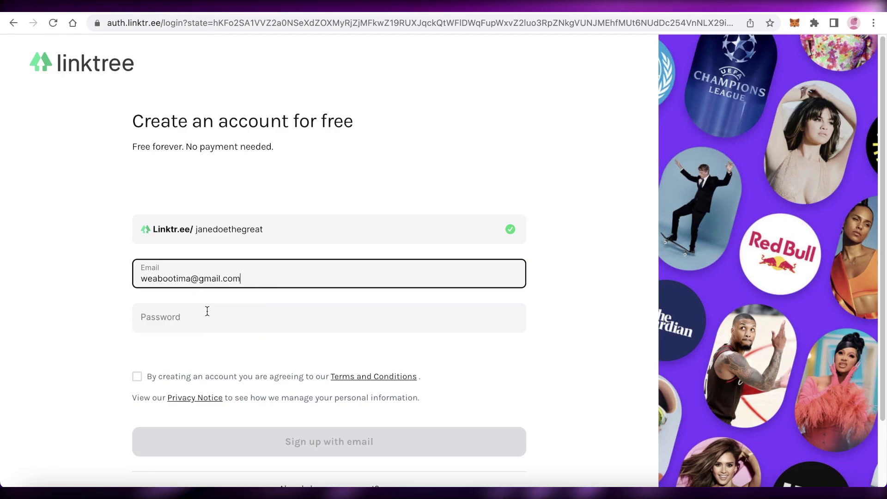
{"action": "type", "text": "***"}
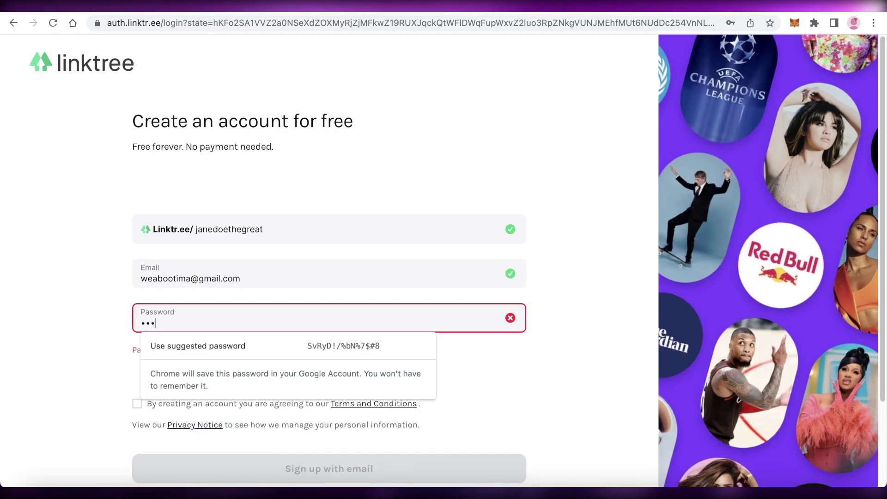
{"action": "type", "text": "*****"}
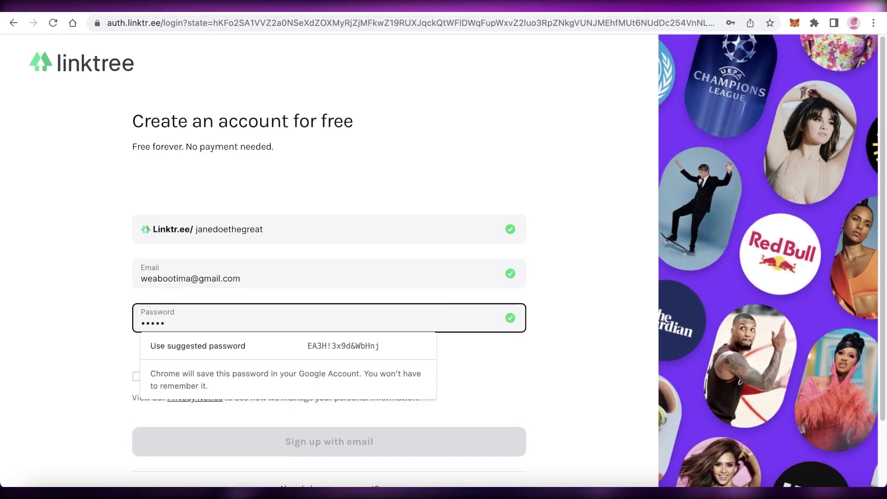
{"action": "key", "text": "BackSpace"}
{"action": "key", "text": "BackSpace"}
{"action": "key", "text": "BackSpace"}
{"action": "key", "text": "BackSpace"}
{"action": "key", "text": "BackSpace"}
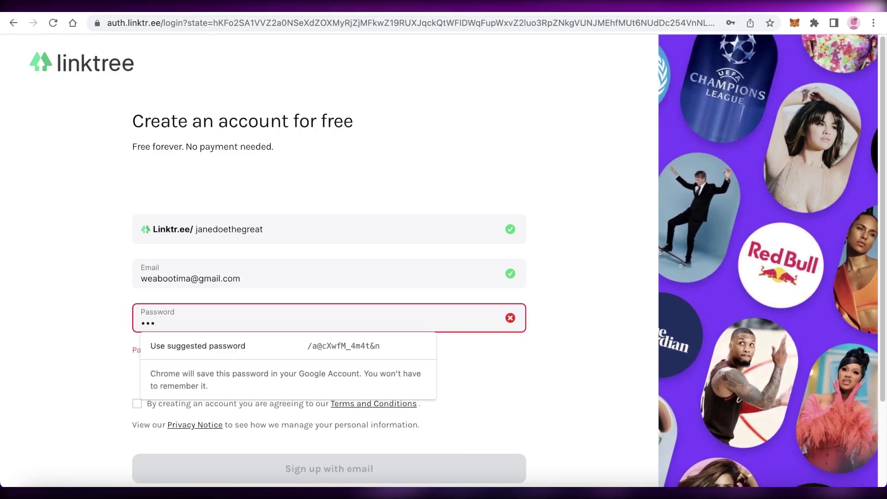
{"action": "type", "text": "********"}
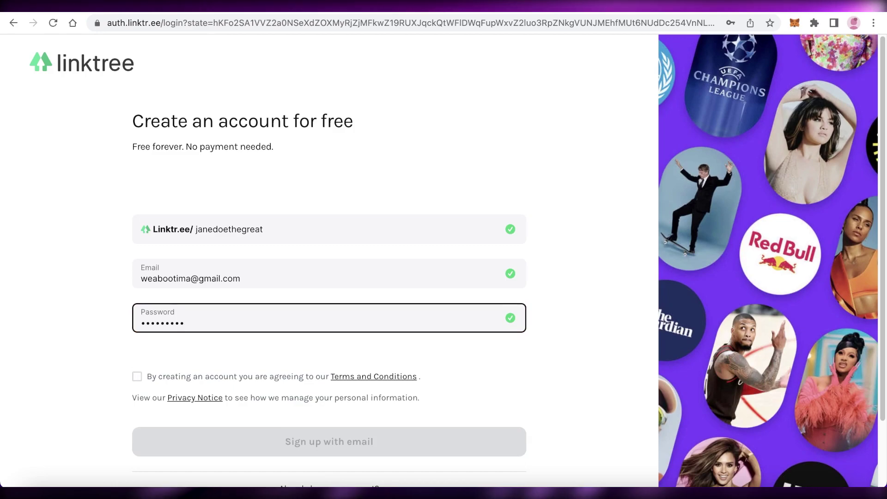
{"action": "left_click", "coordinate": [227, 377]}
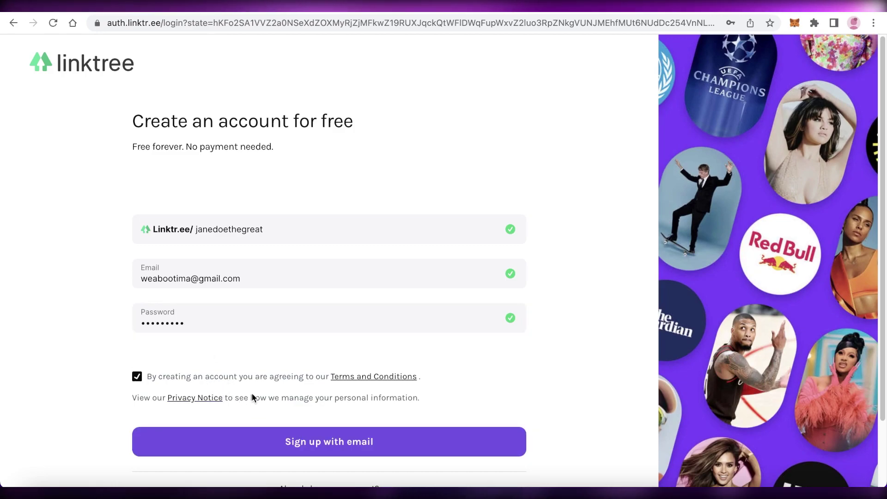
{"action": "scroll", "coordinate": [264, 390], "scroll_direction": "down", "scroll_amount": 2}
- Submit the sign-up form, enter your name, and decline saving the password
{"action": "left_click", "coordinate": [345, 359]}
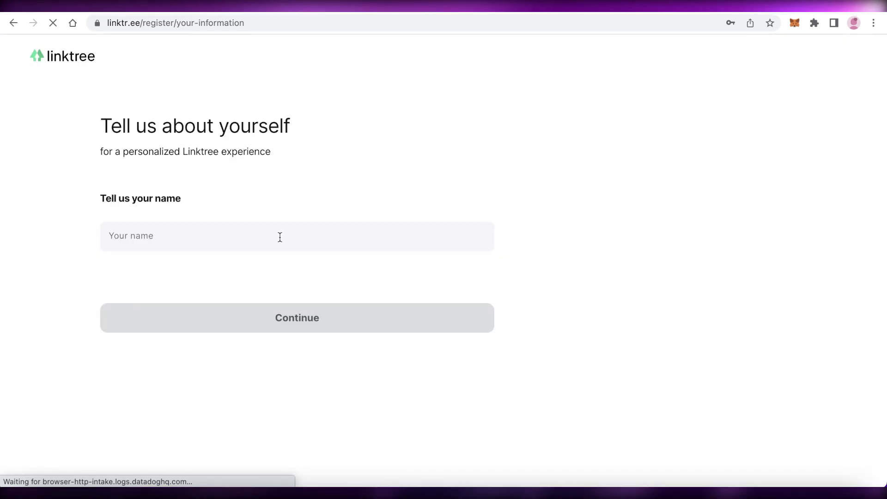
{"action": "left_click", "coordinate": [265, 227]}
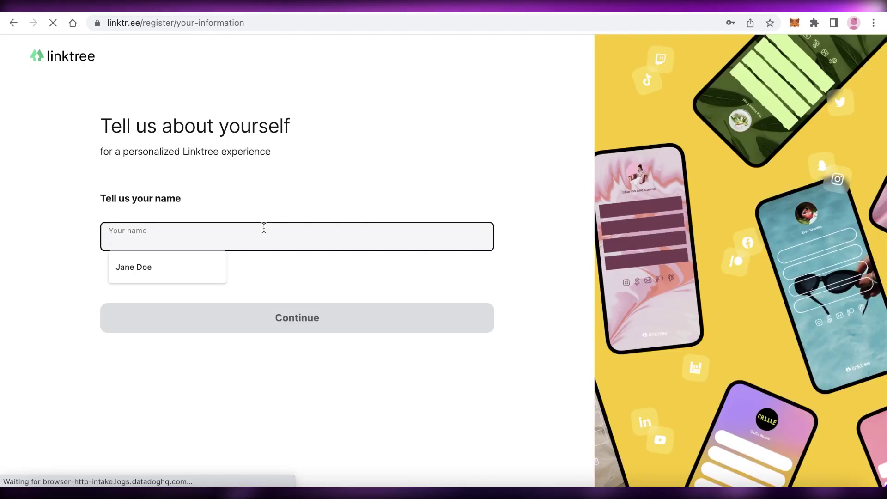
{"action": "type", "text": "Janw"}
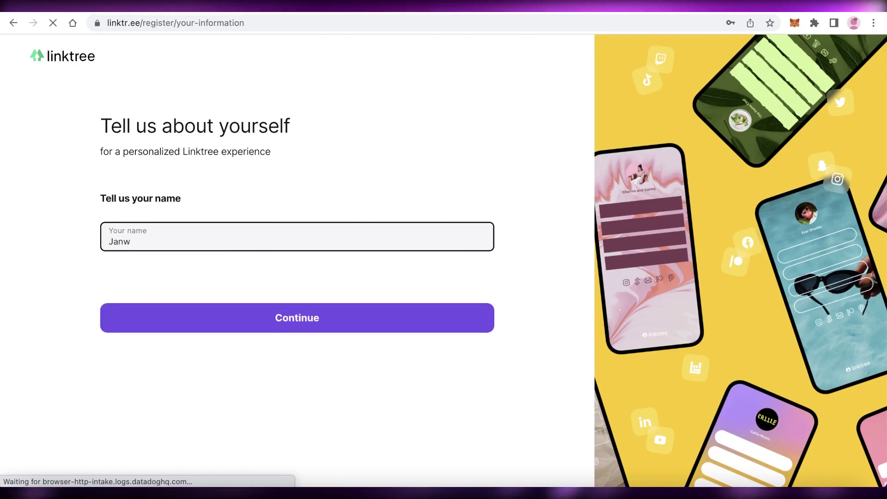
{"action": "key", "text": "BackSpace"}
{"action": "type", "text": "e Doe"}
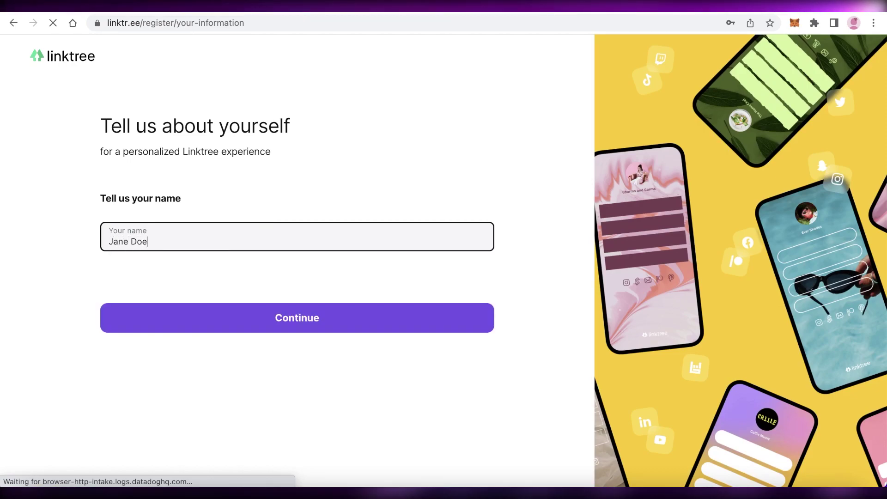
{"action": "key", "text": "Return"}
{"action": "scroll", "coordinate": [162, 346], "scroll_direction": "down", "scroll_amount": 2}
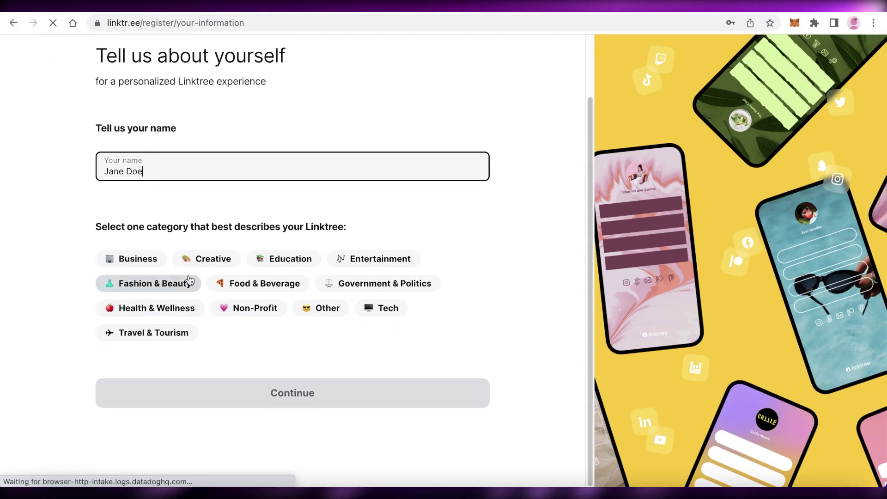
{"action": "left_click", "coordinate": [689, 203]}
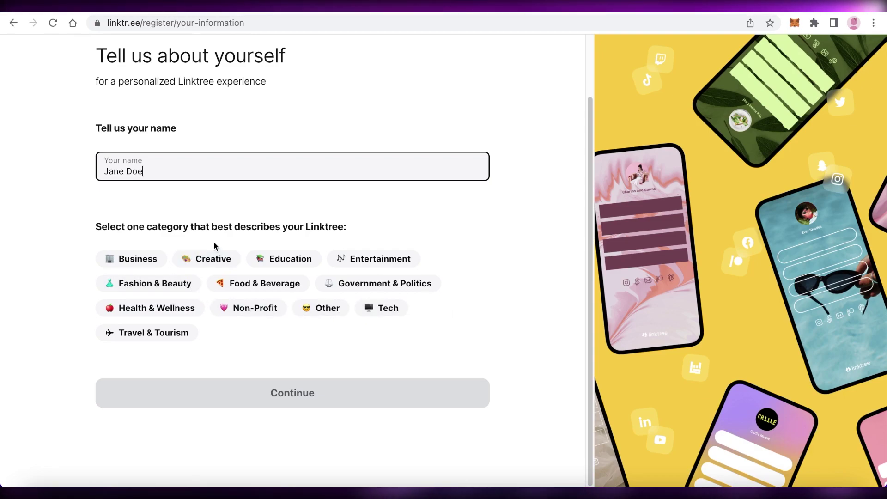
- Choose Fashion & Beauty as the category without a subcategory and submit the details
{"action": "left_click", "coordinate": [156, 290]}
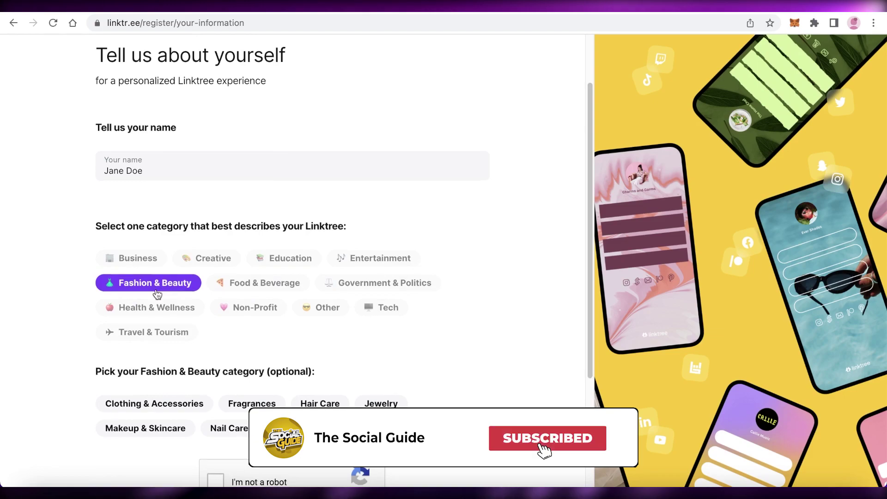
{"action": "scroll", "coordinate": [194, 305], "scroll_direction": "down", "scroll_amount": 4}
{"action": "left_click", "coordinate": [172, 246]}
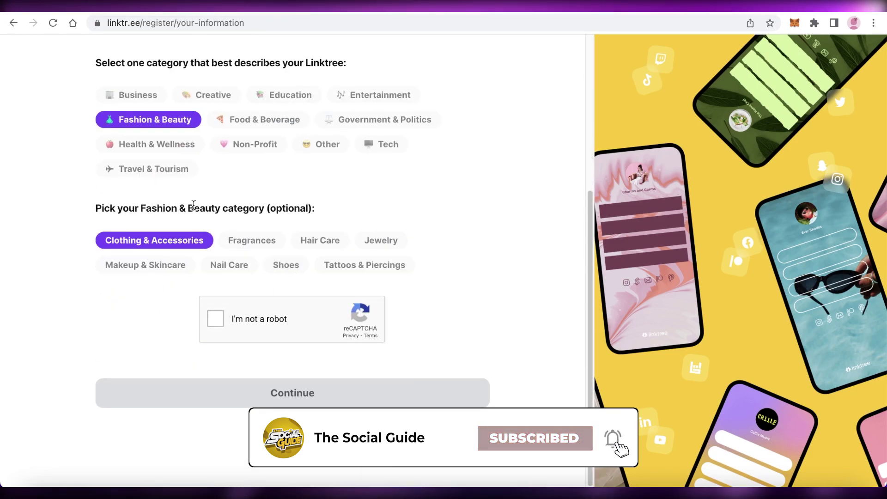
{"action": "left_click", "coordinate": [129, 250]}
{"action": "scroll", "coordinate": [154, 143], "scroll_direction": "up", "scroll_amount": 5}
{"action": "scroll", "coordinate": [146, 341], "scroll_direction": "down", "scroll_amount": 4}
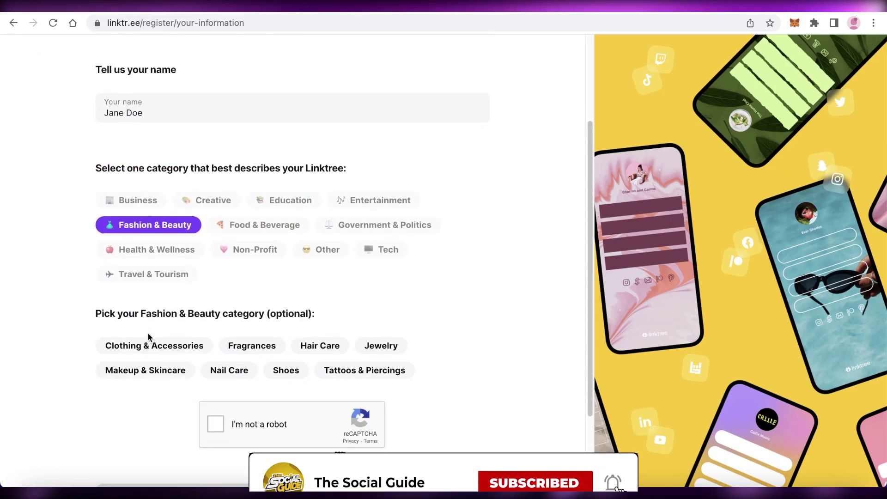
{"action": "scroll", "coordinate": [328, 261], "scroll_direction": "down", "scroll_amount": 1}
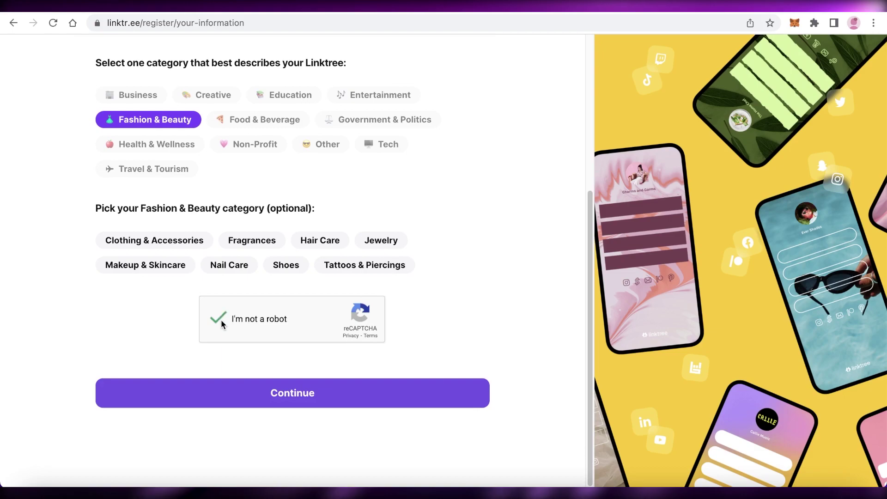
{"action": "left_click", "coordinate": [234, 402]}
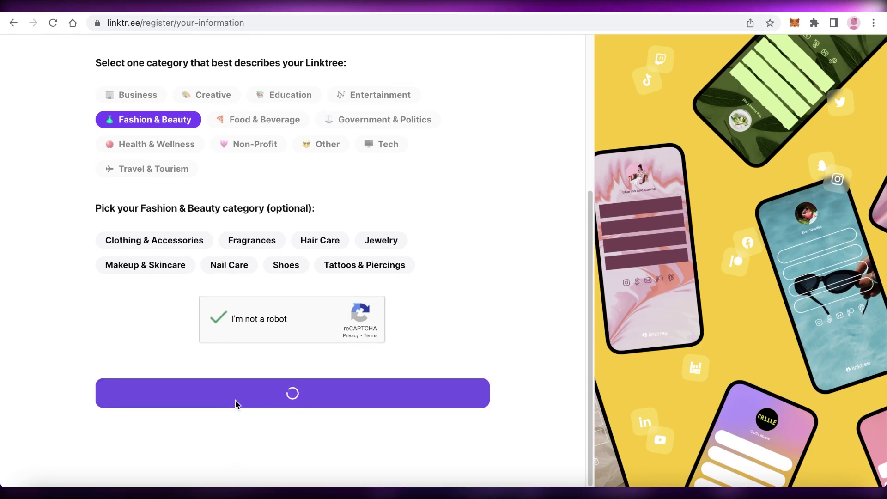
- Select the Free $0 plan and continue to the empty Linktree dashboard
{"action": "scroll", "coordinate": [233, 404], "scroll_direction": "down", "scroll_amount": 3}
{"action": "scroll", "coordinate": [538, 220], "scroll_direction": "up", "scroll_amount": 3}
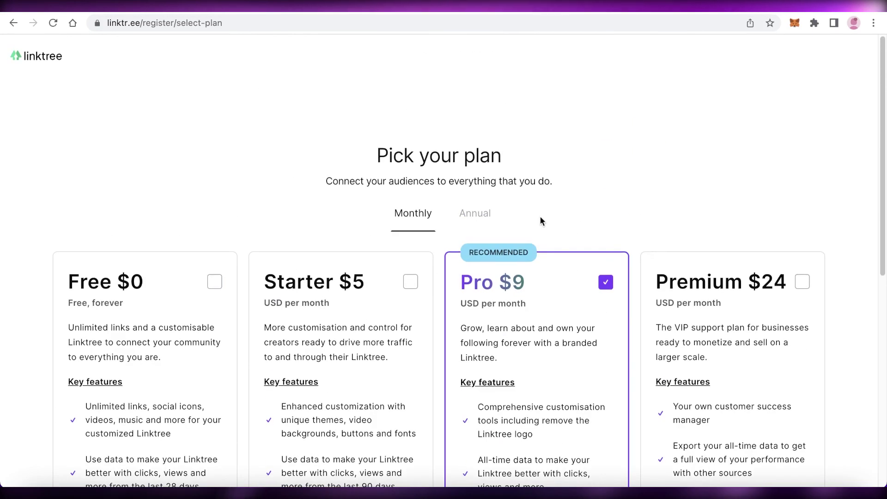
{"action": "scroll", "coordinate": [193, 250], "scroll_direction": "down", "scroll_amount": 2}
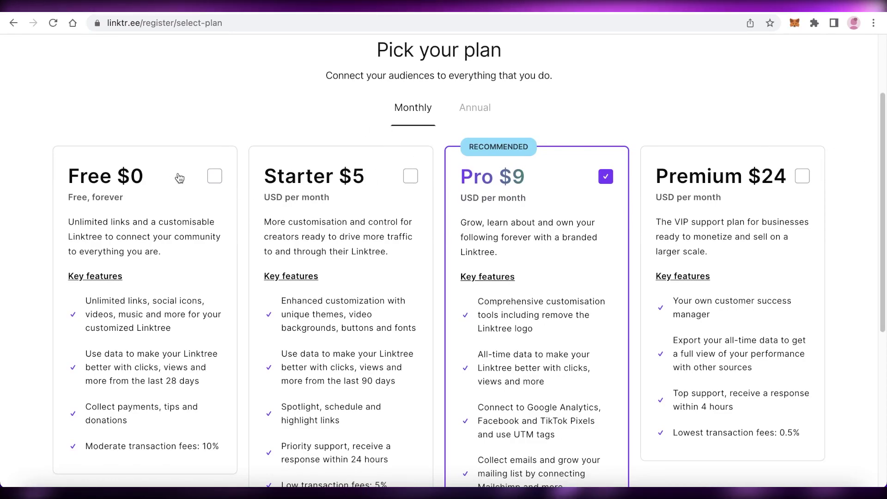
{"action": "left_click", "coordinate": [213, 176]}
{"action": "scroll", "coordinate": [376, 312], "scroll_direction": "down", "scroll_amount": 5}
{"action": "scroll", "coordinate": [379, 330], "scroll_direction": "up", "scroll_amount": 7}
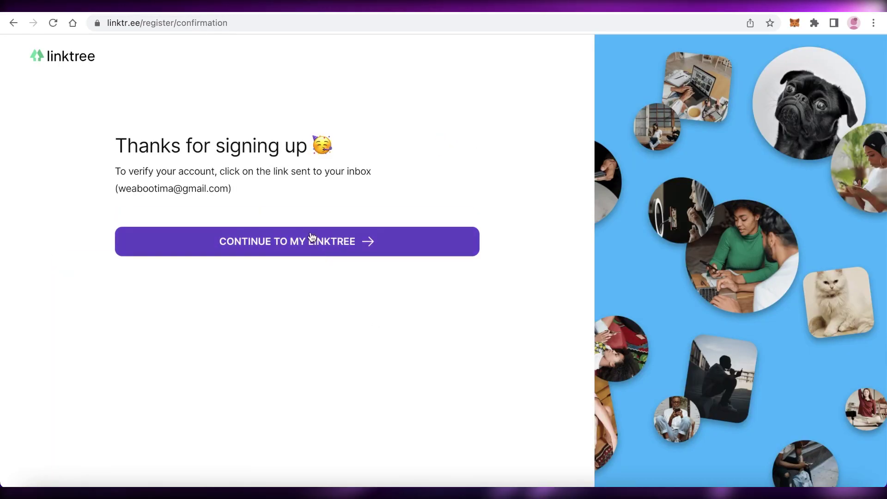
{"action": "left_click", "coordinate": [311, 238]}
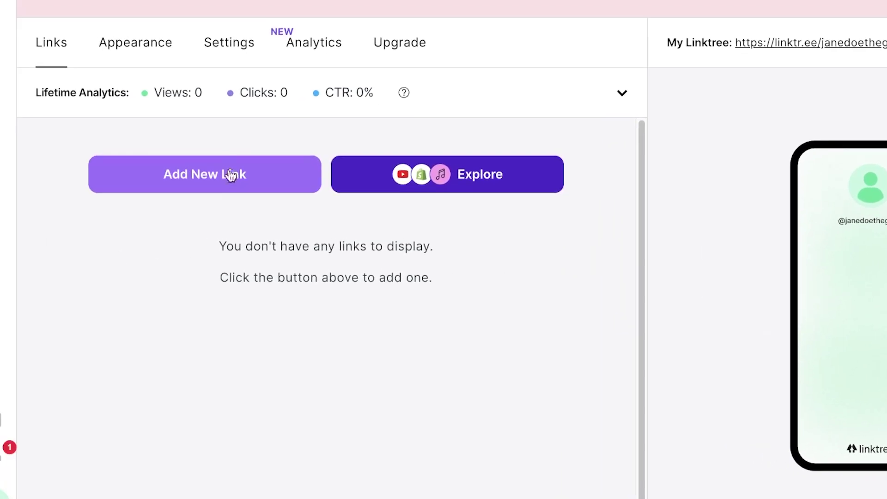
- Add a new link titled MY WIX STORE with an empty URL, then open a new browser tab
{"action": "left_click", "coordinate": [231, 175]}
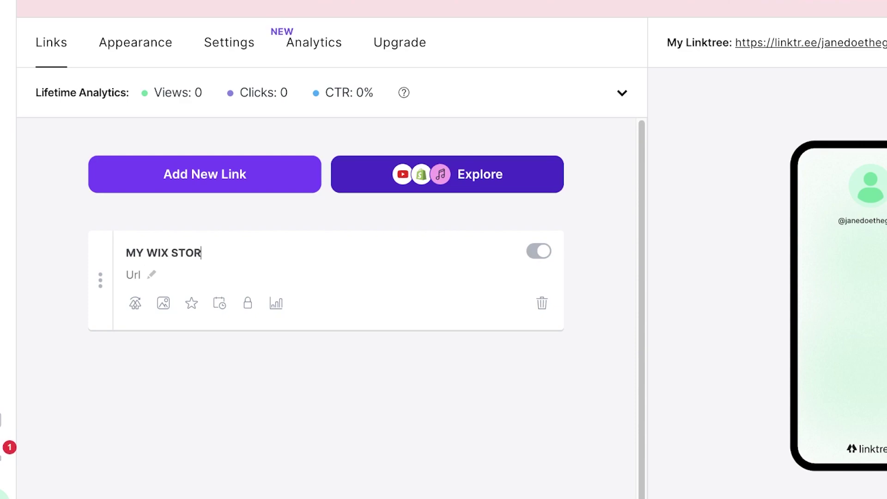
{"action": "type", "text": "E"}
{"action": "left_click", "coordinate": [134, 275]}
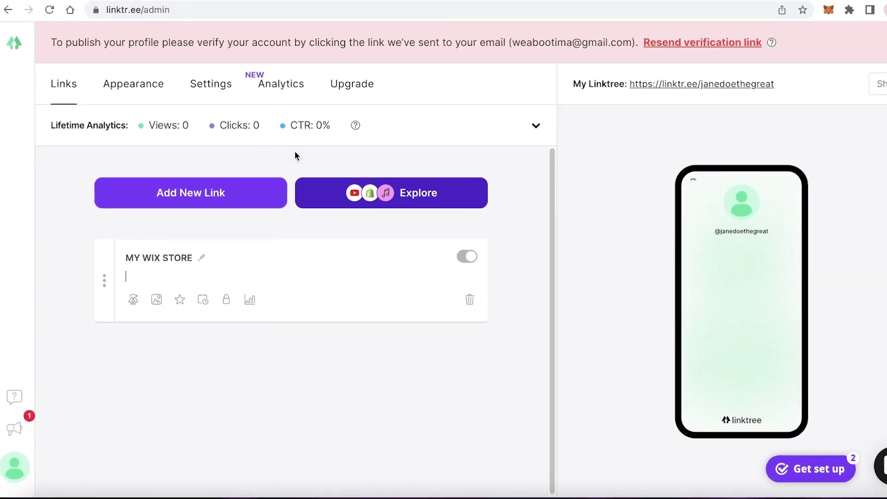
{"action": "key", "text": "ctrl+t"}
- Go to the Wix My Sites page and log in with the saved e-mail and password
{"action": "type", "text": "WIX"}
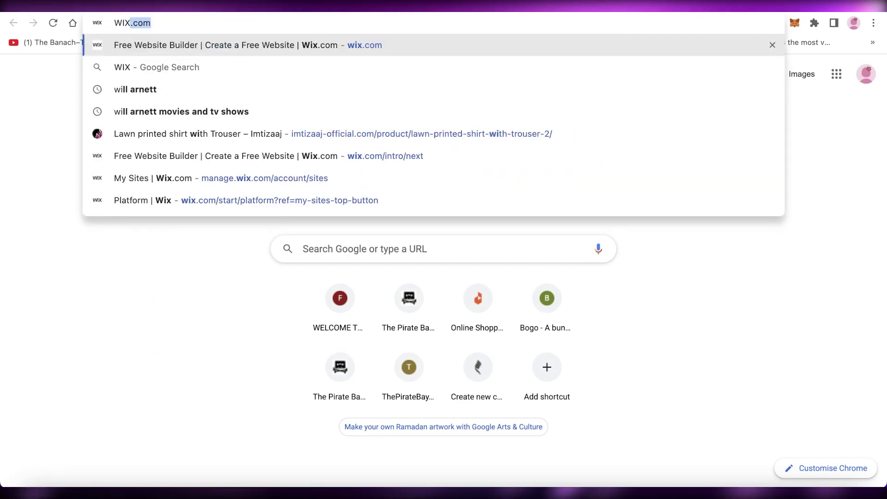
{"action": "key", "text": "Return"}
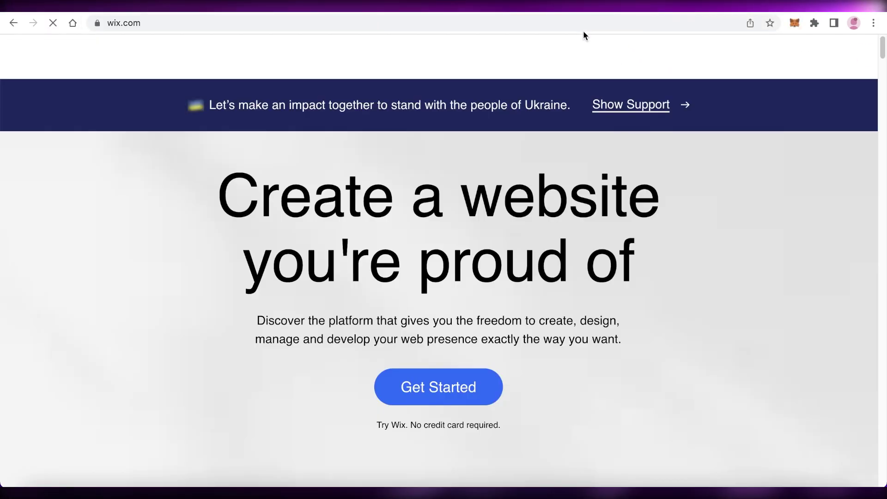
{"action": "left_click", "coordinate": [583, 28]}
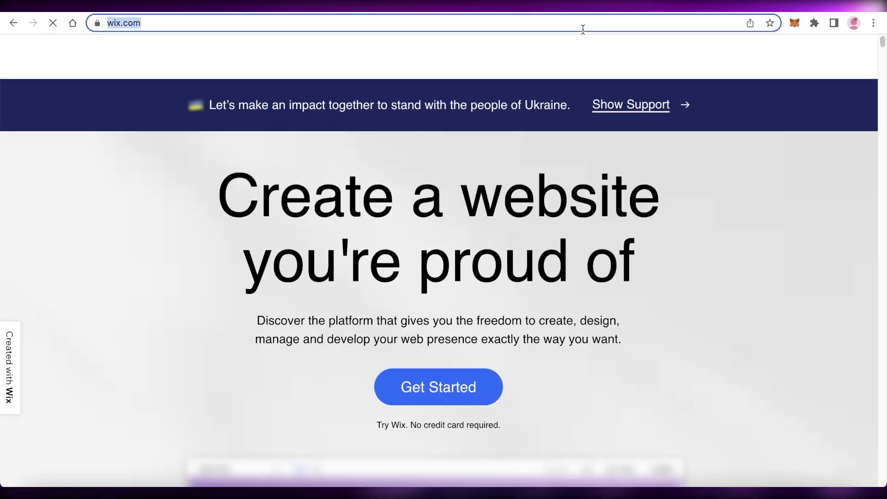
{"action": "type", "text": "WIX"}
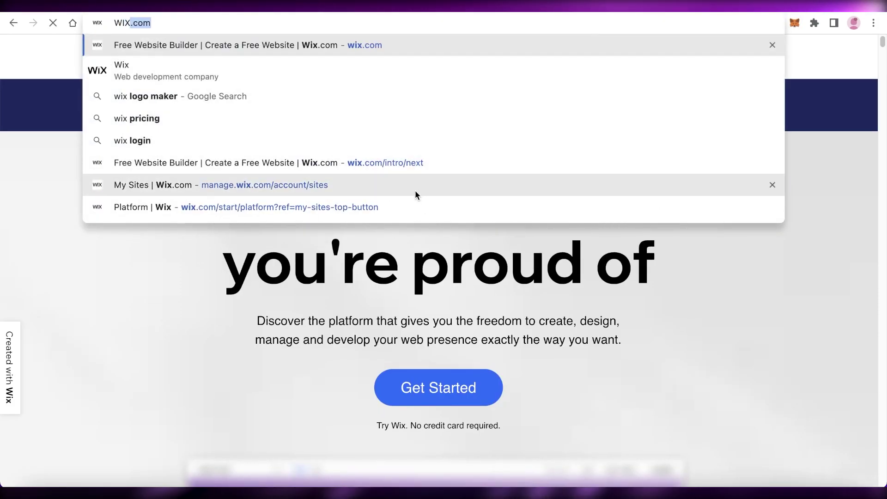
{"action": "left_click", "coordinate": [415, 190]}
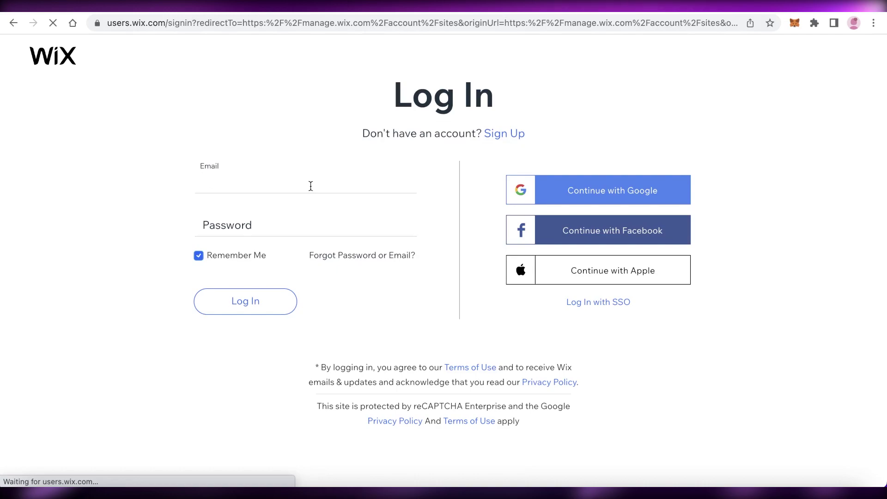
{"action": "left_click", "coordinate": [310, 186]}
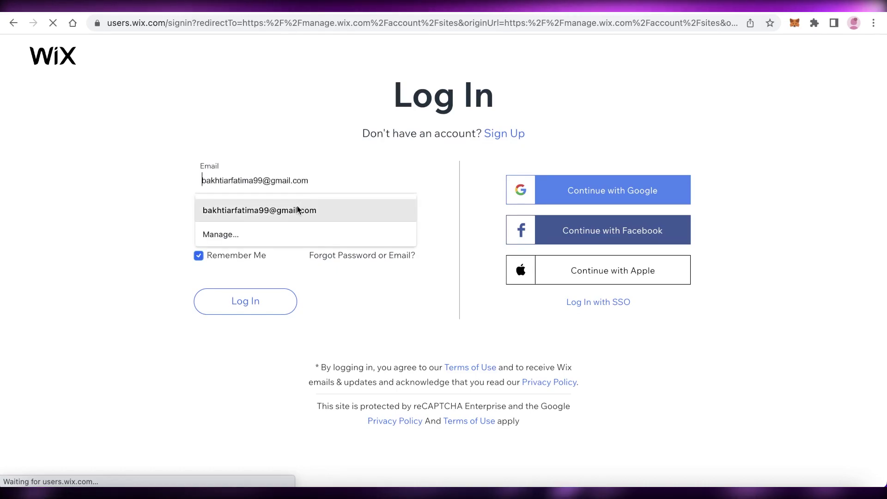
{"action": "left_click", "coordinate": [297, 208]}
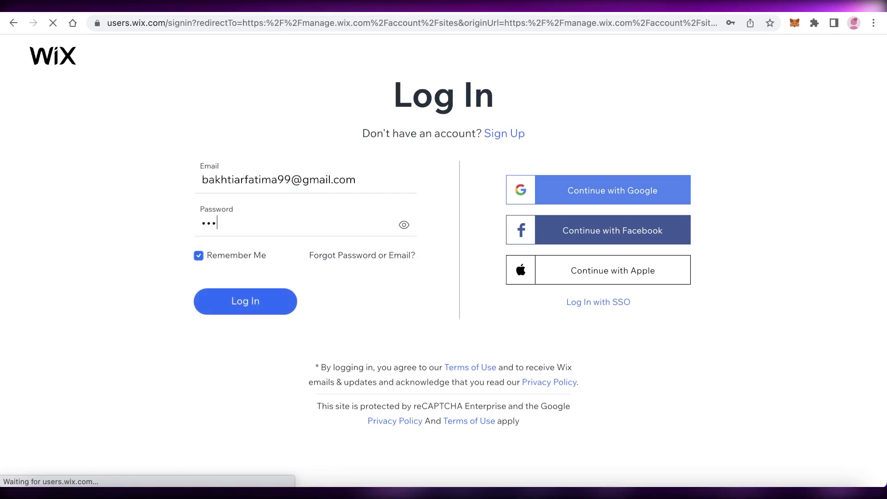
{"action": "type", "text": "•••••"}
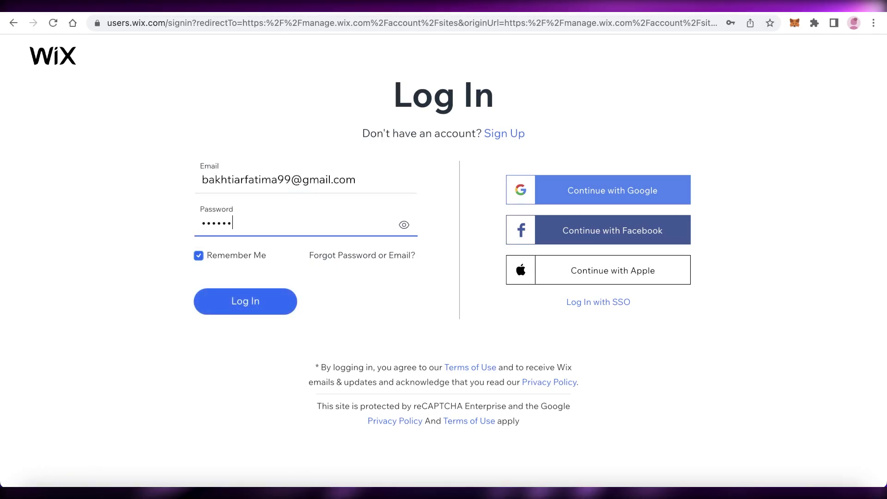
{"action": "key", "text": "Return"}
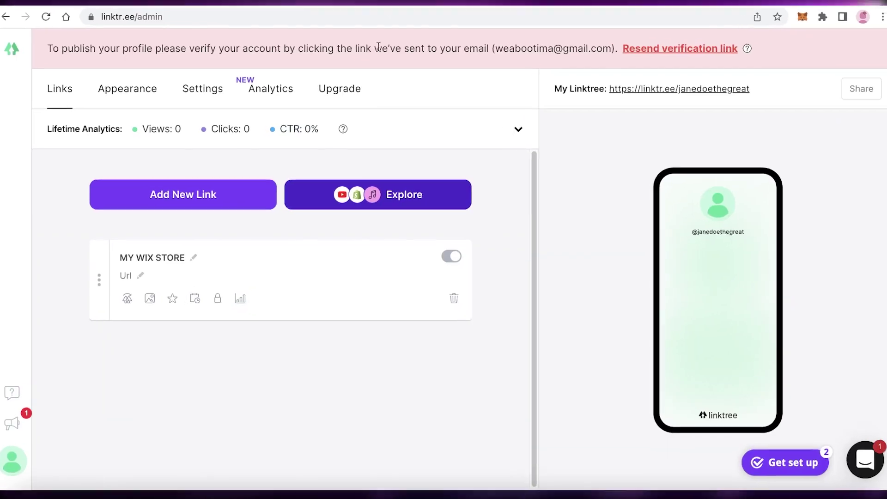
{"action": "left_click", "coordinate": [70, 272]}
{"action": "right_click", "coordinate": [71, 263]}
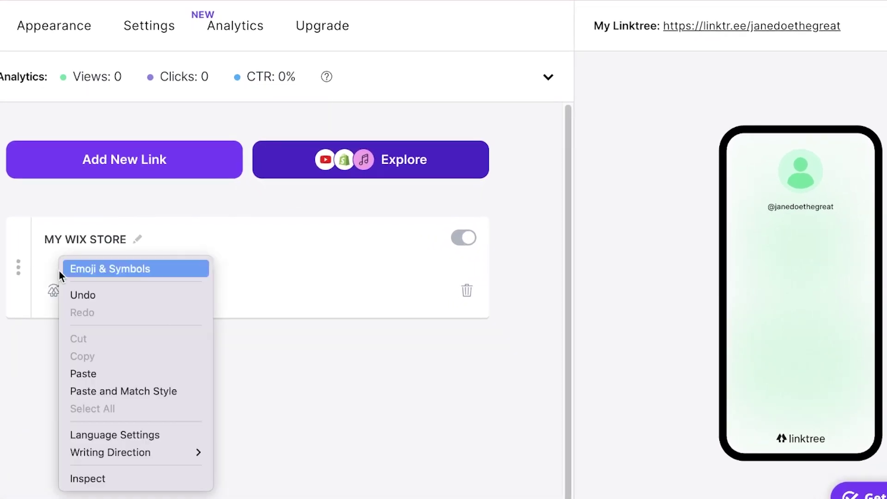
{"action": "left_click", "coordinate": [81, 378]}
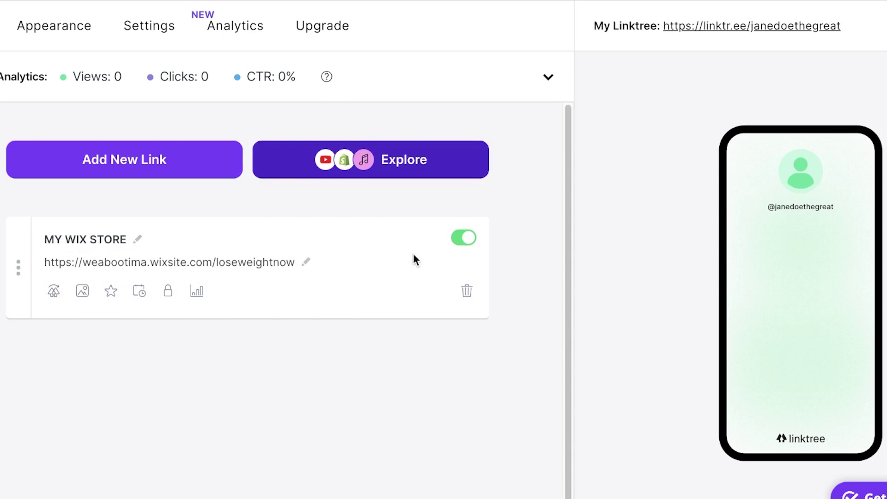
{"action": "left_click", "coordinate": [463, 238]}
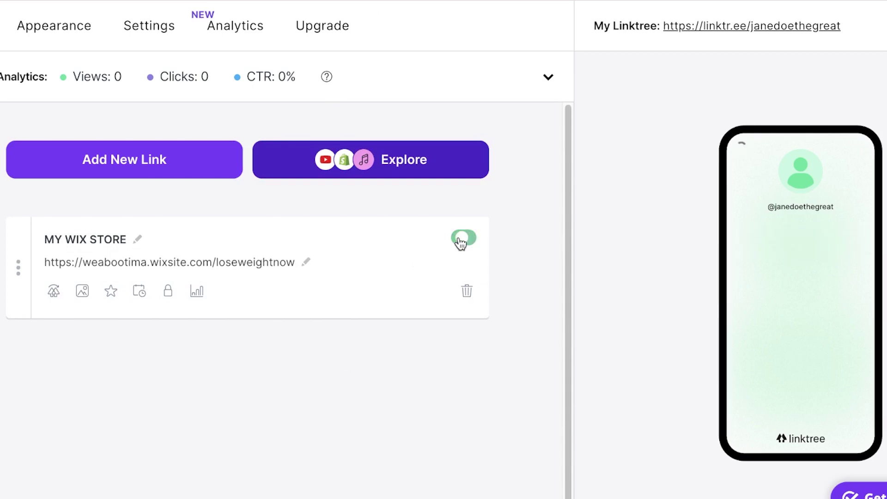
{"action": "left_click", "coordinate": [460, 239]}
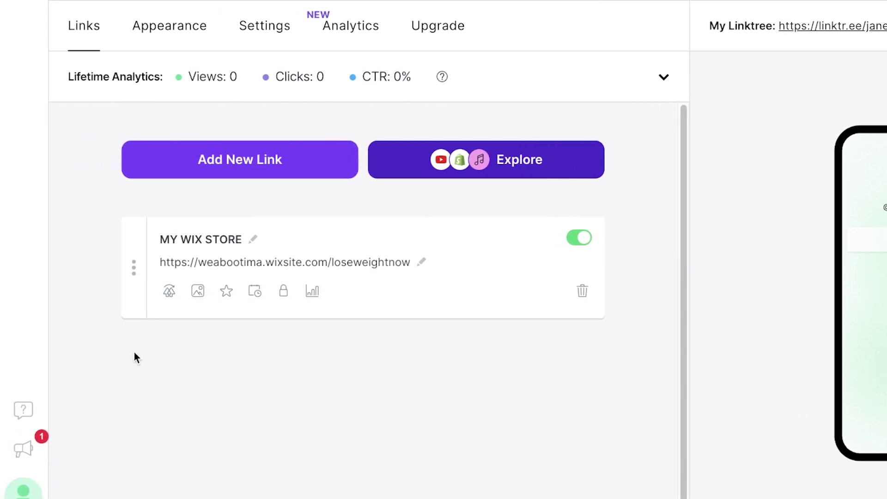
- Set the Tabler alien-face icon as the MY WIX STORE link's thumbnail
{"action": "left_click", "coordinate": [168, 293]}
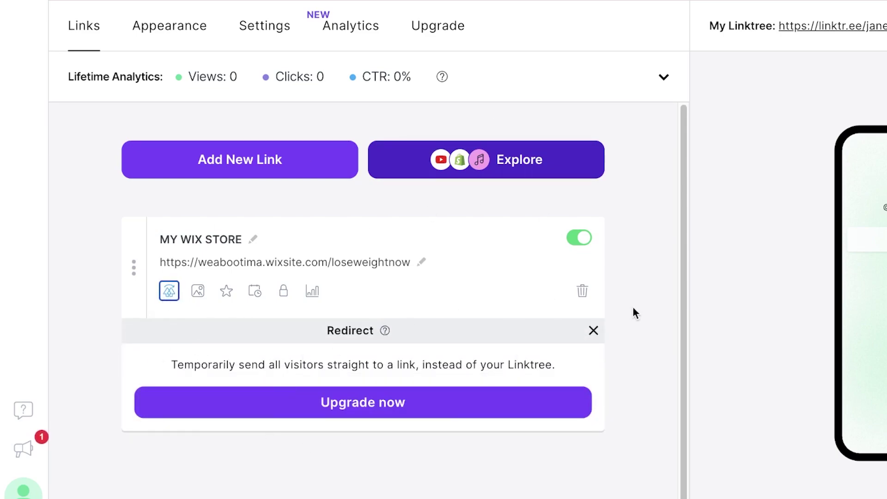
{"action": "left_click", "coordinate": [594, 331]}
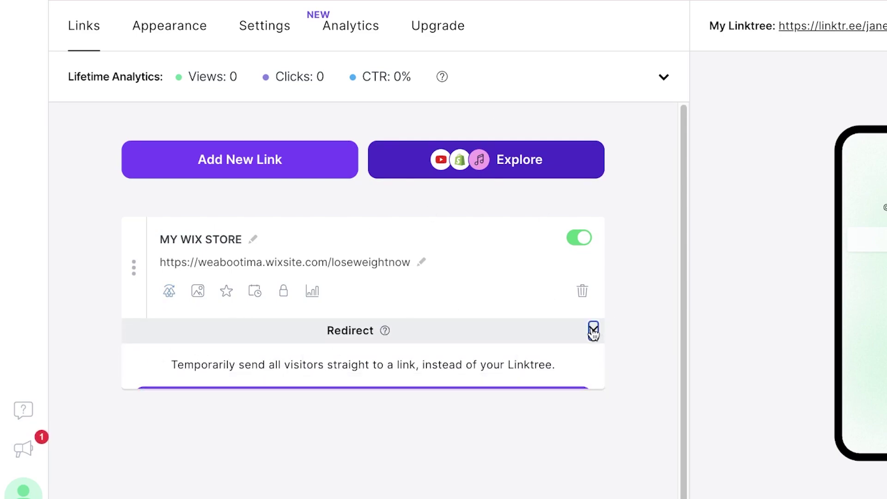
{"action": "left_click", "coordinate": [194, 292]}
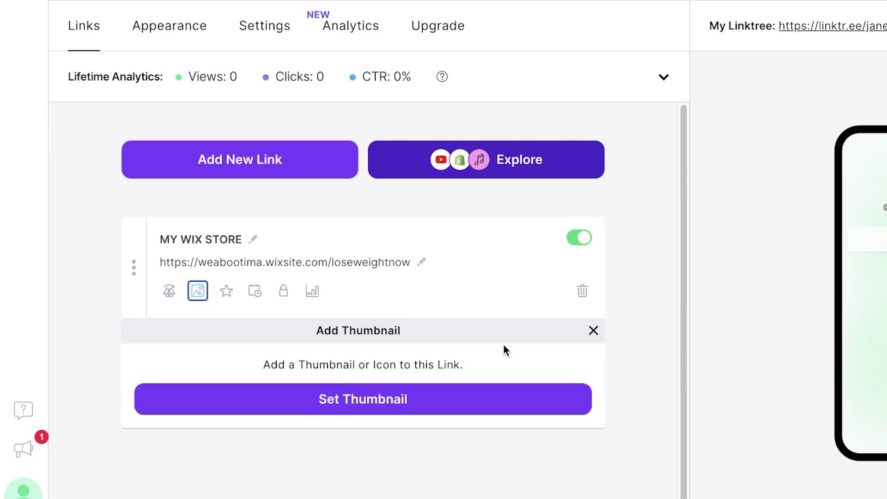
{"action": "left_click", "coordinate": [296, 398]}
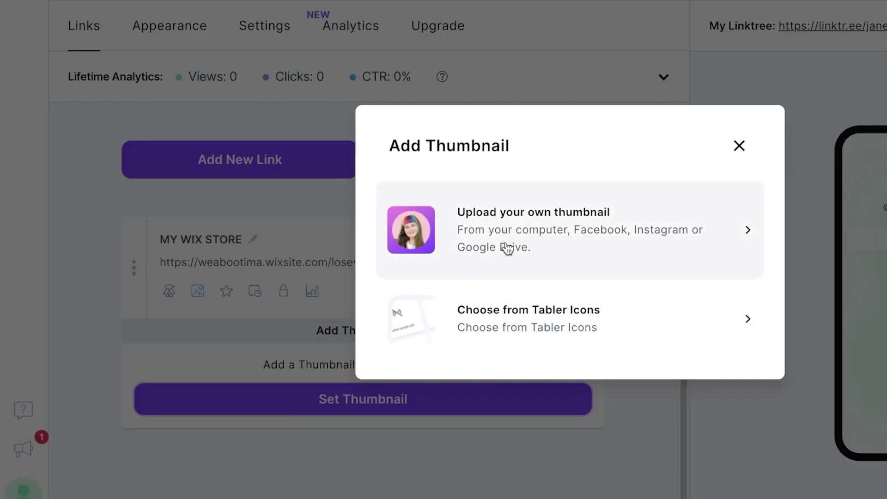
{"action": "left_click", "coordinate": [486, 302]}
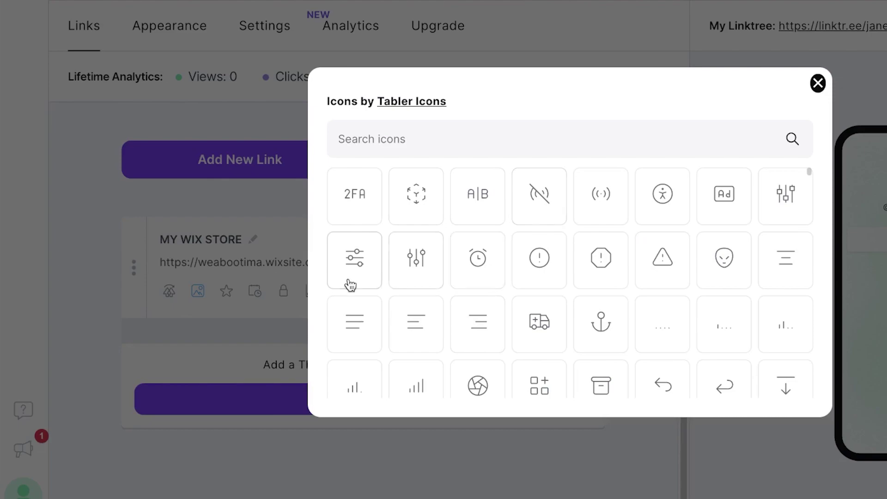
{"action": "left_click", "coordinate": [723, 256]}
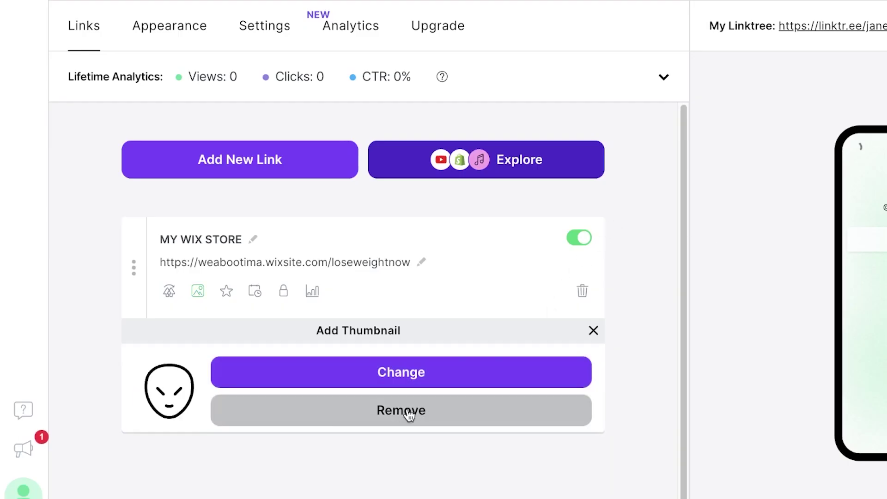
{"action": "left_click", "coordinate": [316, 363]}
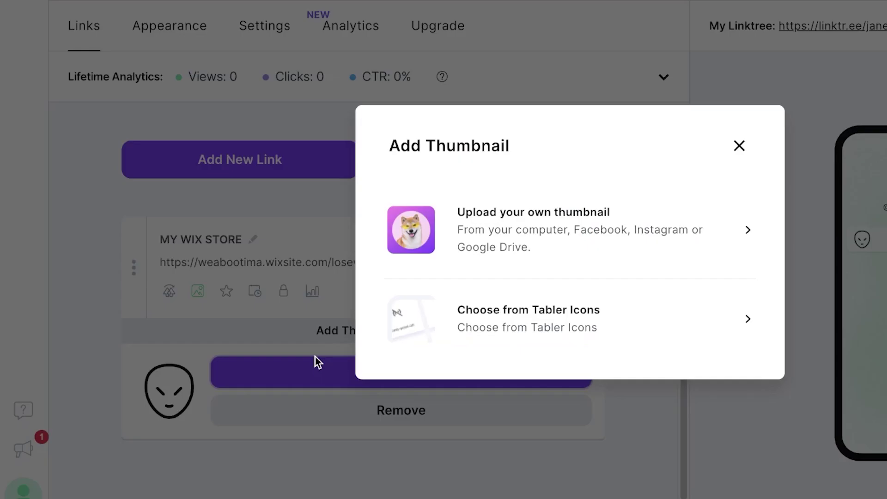
{"action": "left_click", "coordinate": [514, 220]}
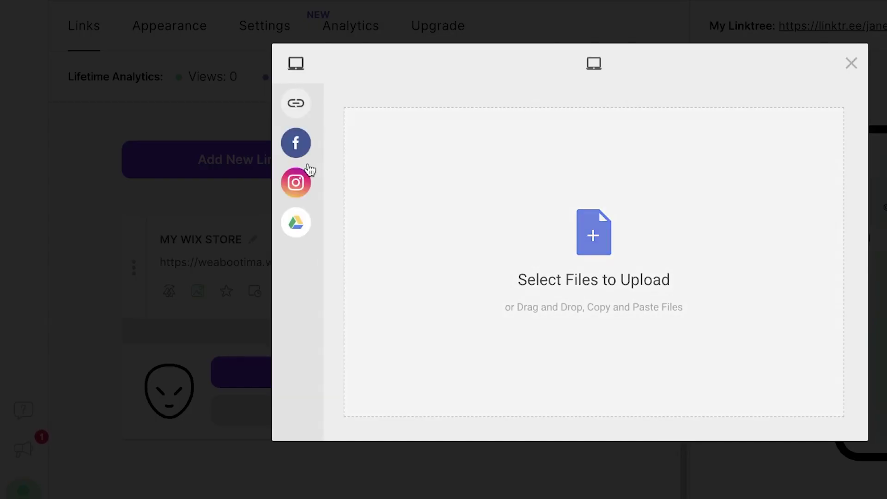
{"action": "mouse_move", "coordinate": [301, 186]}
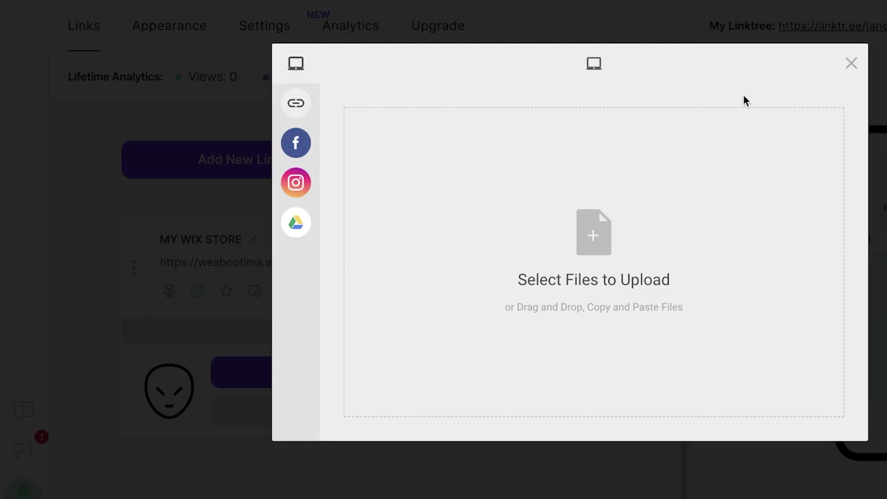
{"action": "left_click", "coordinate": [850, 64]}
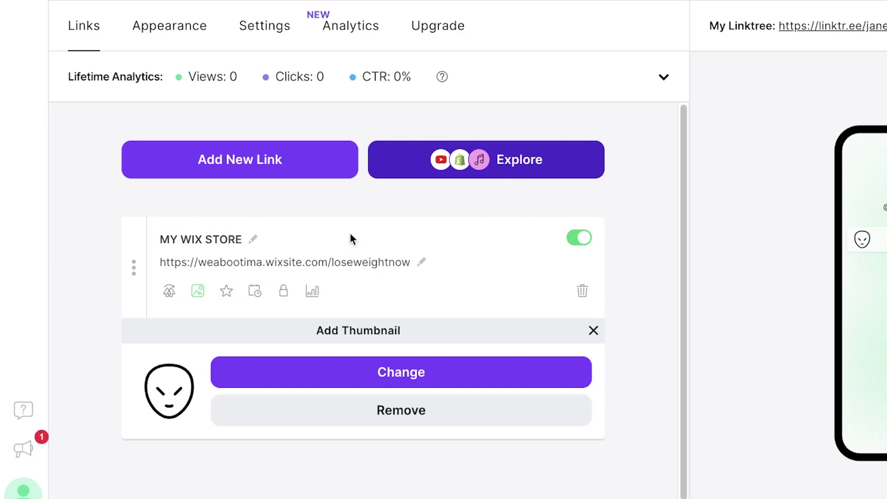
- Browse the Explore catalogue of content that can be added
{"action": "scroll", "coordinate": [293, 154], "scroll_direction": "down", "scroll_amount": 1}
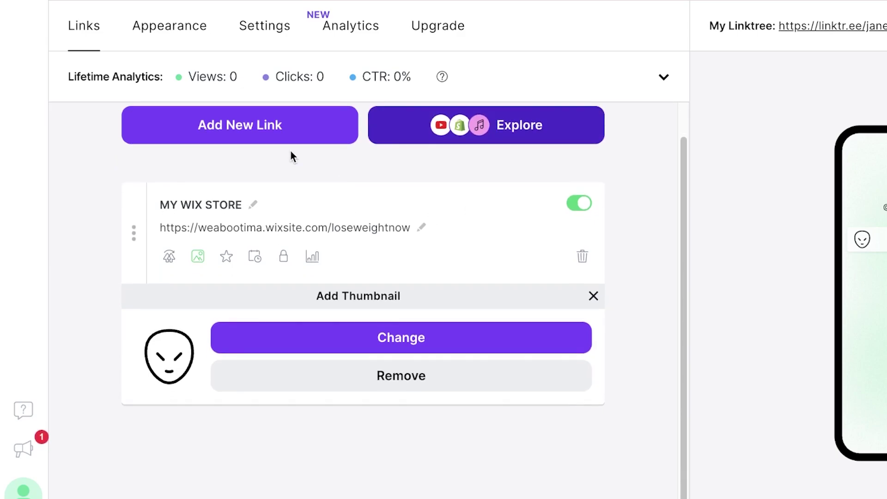
{"action": "left_click", "coordinate": [475, 134]}
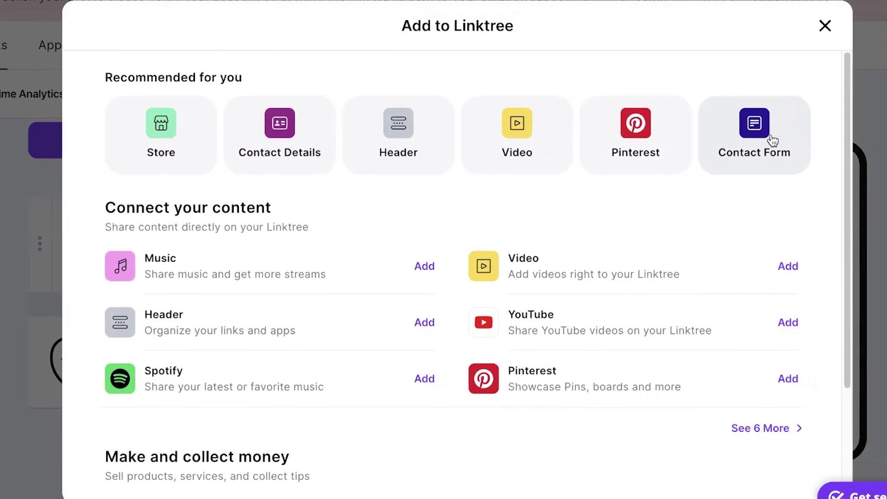
{"action": "scroll", "coordinate": [439, 172], "scroll_direction": "down", "scroll_amount": 4}
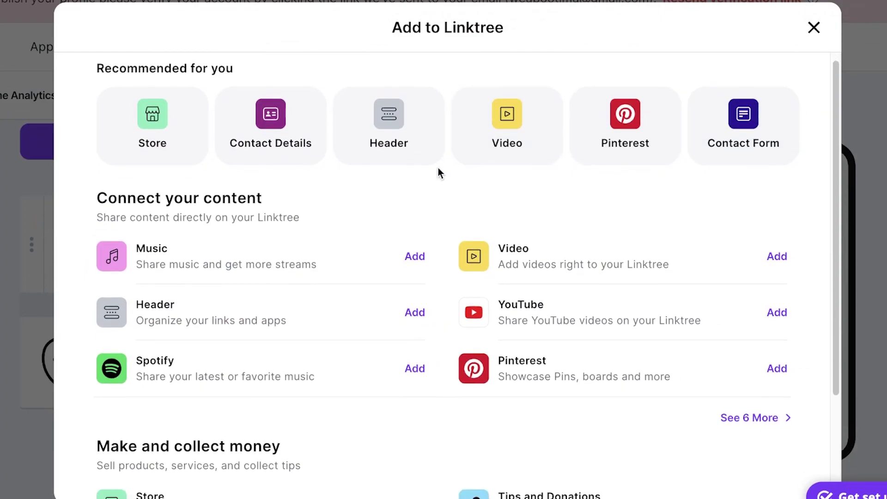
{"action": "scroll", "coordinate": [234, 254], "scroll_direction": "up", "scroll_amount": 3}
{"action": "scroll", "coordinate": [417, 174], "scroll_direction": "down", "scroll_amount": 5}
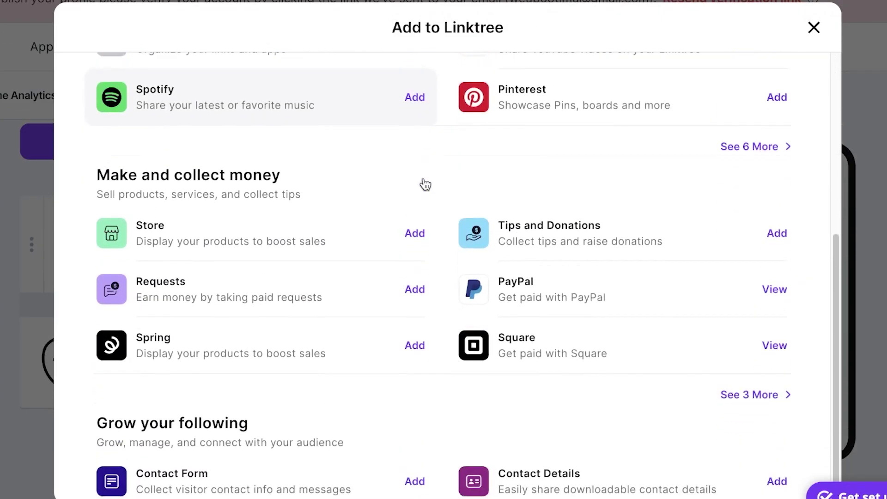
{"action": "scroll", "coordinate": [422, 183], "scroll_direction": "up", "scroll_amount": 2}
{"action": "scroll", "coordinate": [422, 182], "scroll_direction": "down", "scroll_amount": 2}
{"action": "scroll", "coordinate": [378, 78], "scroll_direction": "up", "scroll_amount": 4}
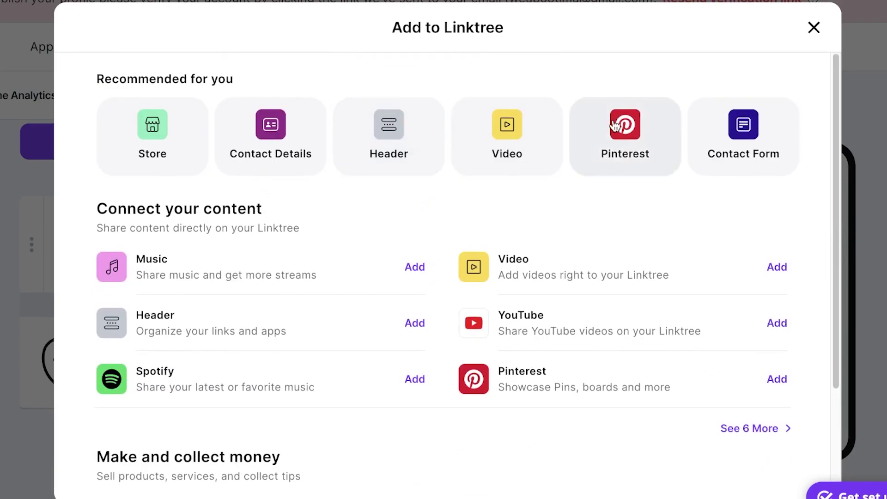
{"action": "scroll", "coordinate": [302, 240], "scroll_direction": "down", "scroll_amount": 1}
- Add then delete an empty YouTube link, and add a new blank link to title
{"action": "left_click", "coordinate": [544, 275]}
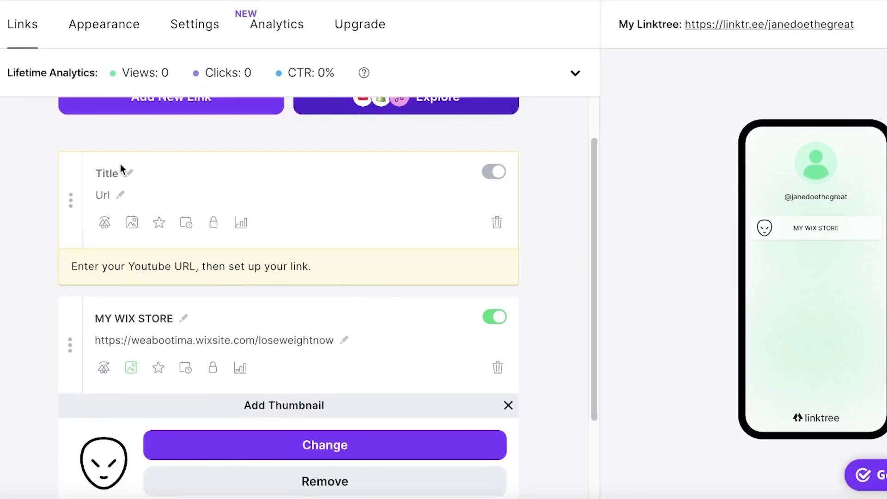
{"action": "left_click", "coordinate": [497, 222]}
{"action": "left_click", "coordinate": [404, 319]}
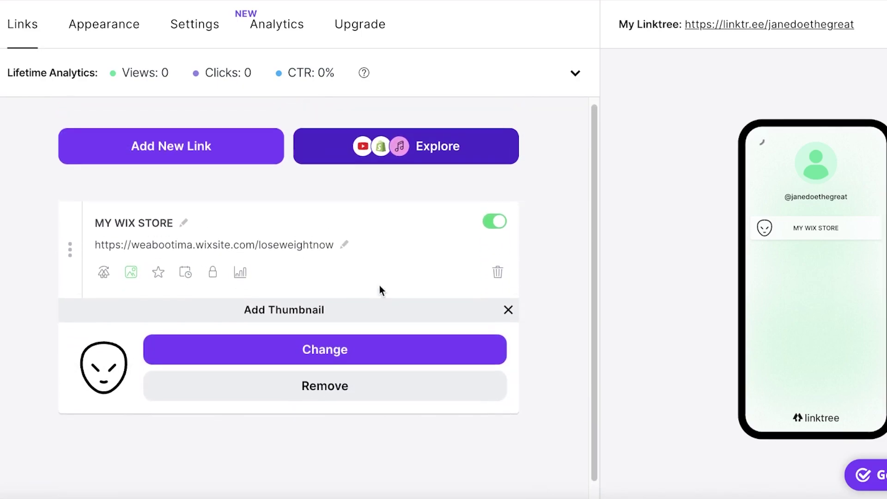
{"action": "left_click", "coordinate": [139, 163]}
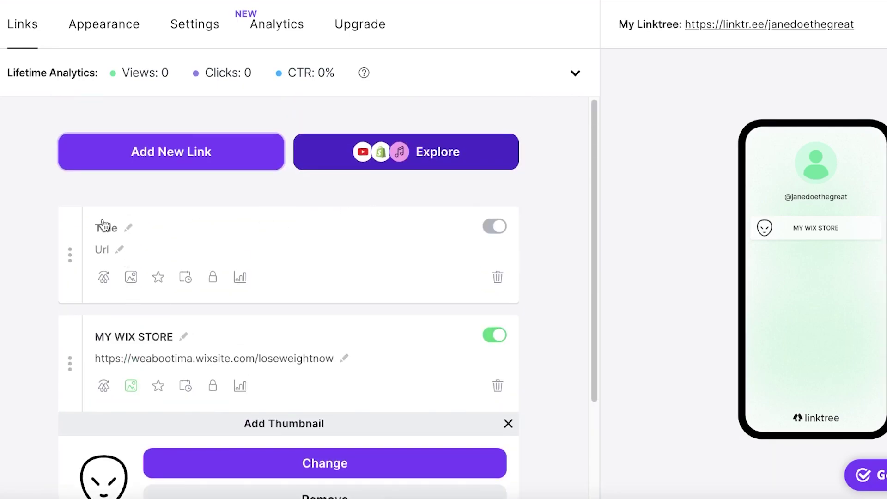
{"action": "left_click", "coordinate": [103, 226]}
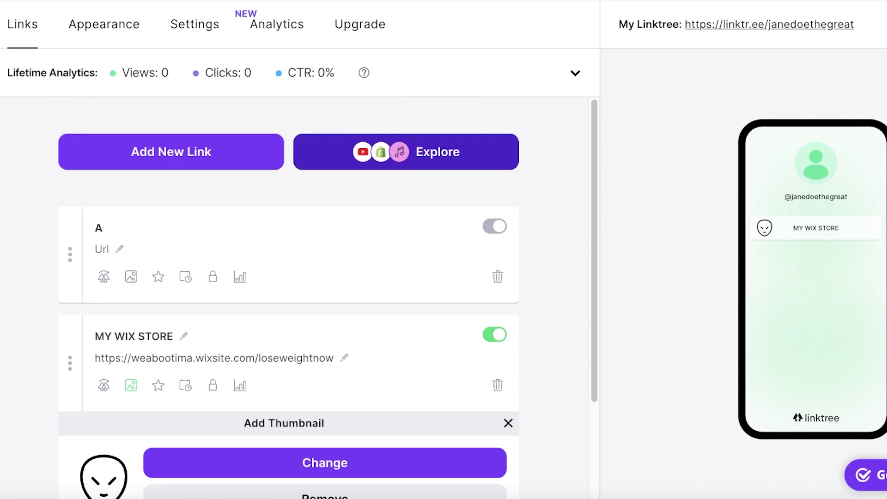
- Open twitter.com, go to your own profile page and copy its web address
{"action": "type", "text": "Tw"}
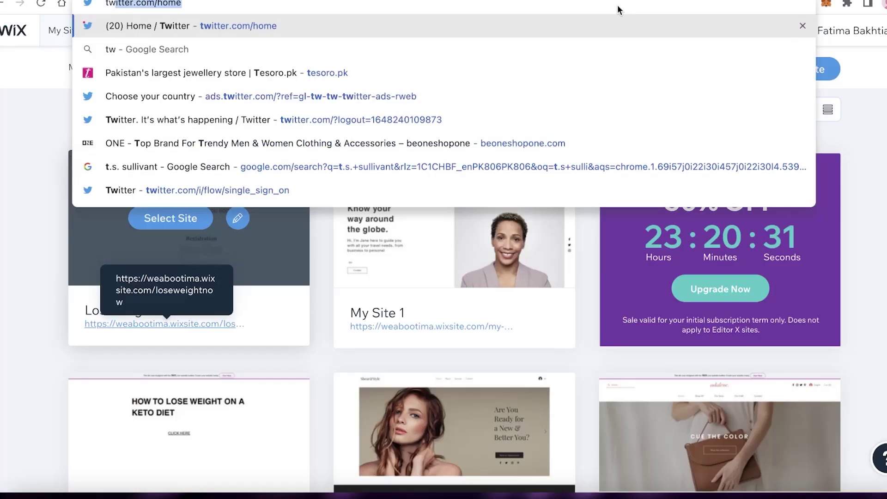
{"action": "key", "text": "Return"}
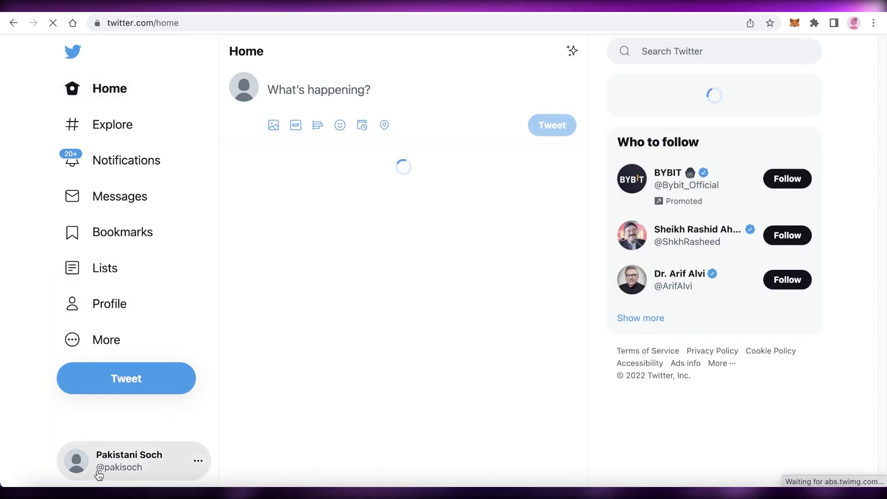
{"action": "left_click", "coordinate": [130, 460]}
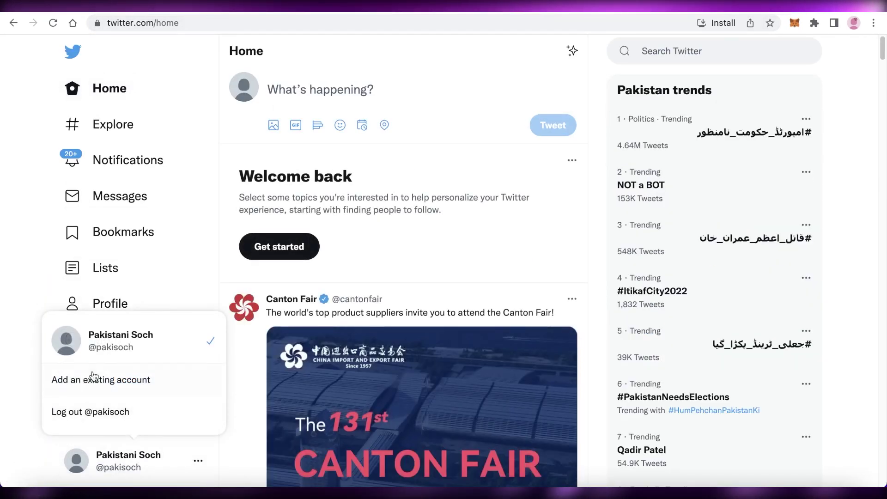
{"action": "left_click", "coordinate": [97, 460]}
{"action": "left_click", "coordinate": [97, 459]}
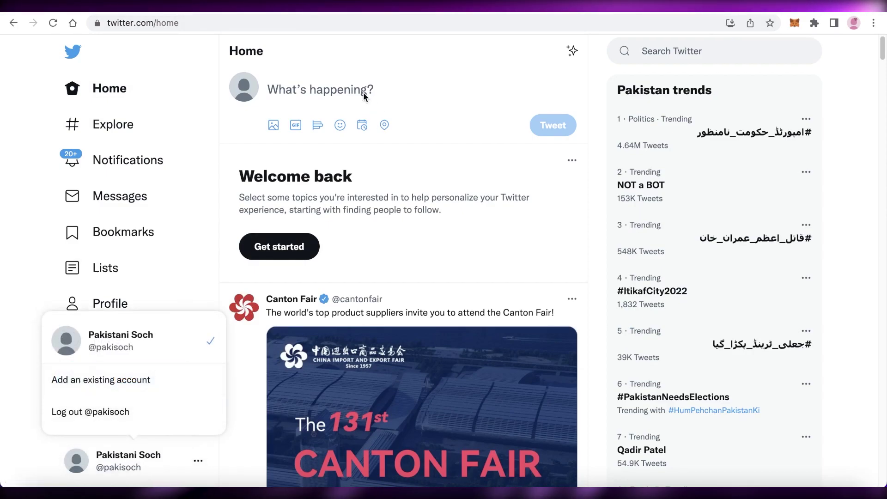
{"action": "left_click", "coordinate": [109, 303]}
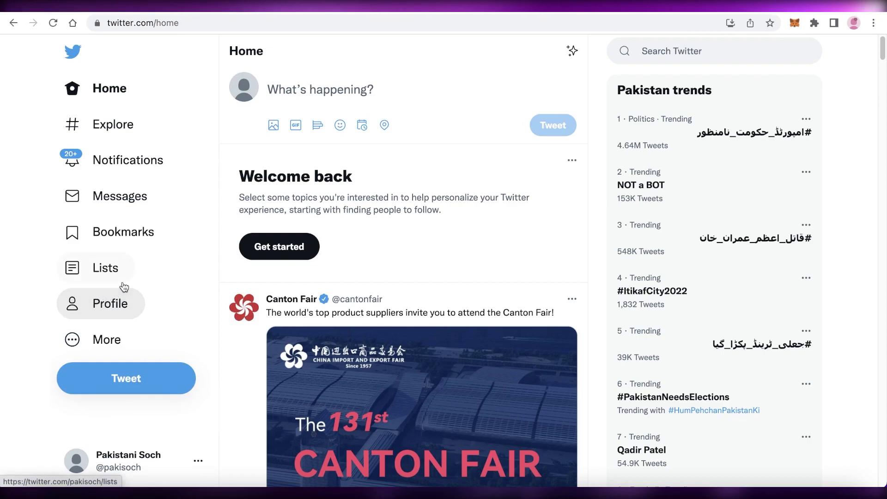
{"action": "left_click", "coordinate": [121, 301]}
{"action": "right_click", "coordinate": [240, 20]}
{"action": "key", "text": "ctrl+c"}
{"action": "left_click", "coordinate": [260, 119]}
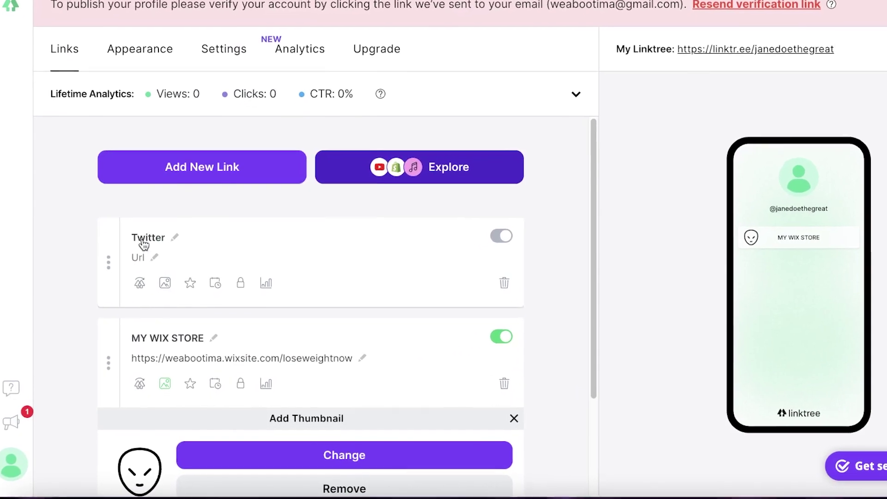
- Title the link Twitter, paste the profile URL, and have it open the latest Tweet
{"action": "left_click", "coordinate": [141, 257]}
{"action": "left_click", "coordinate": [151, 241]}
{"action": "right_click", "coordinate": [149, 239]}
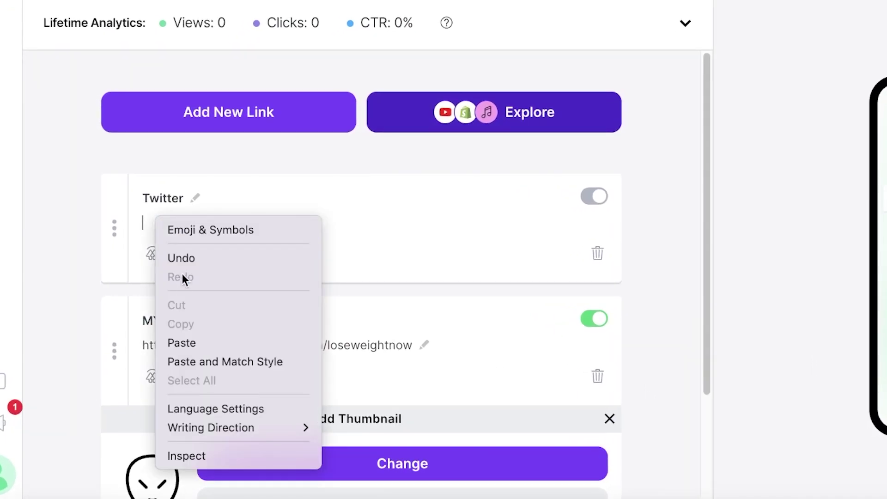
{"action": "left_click", "coordinate": [185, 342]}
{"action": "scroll", "coordinate": [708, 228], "scroll_direction": "down", "scroll_amount": 1}
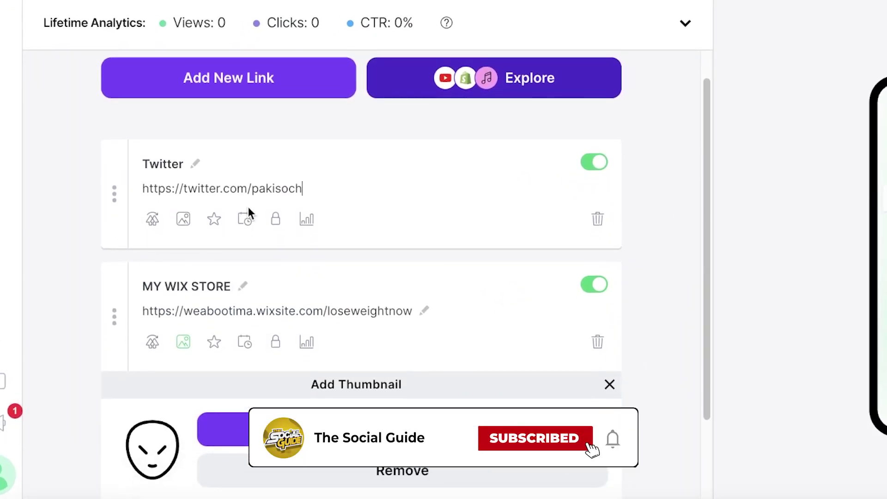
{"action": "left_click", "coordinate": [214, 219]}
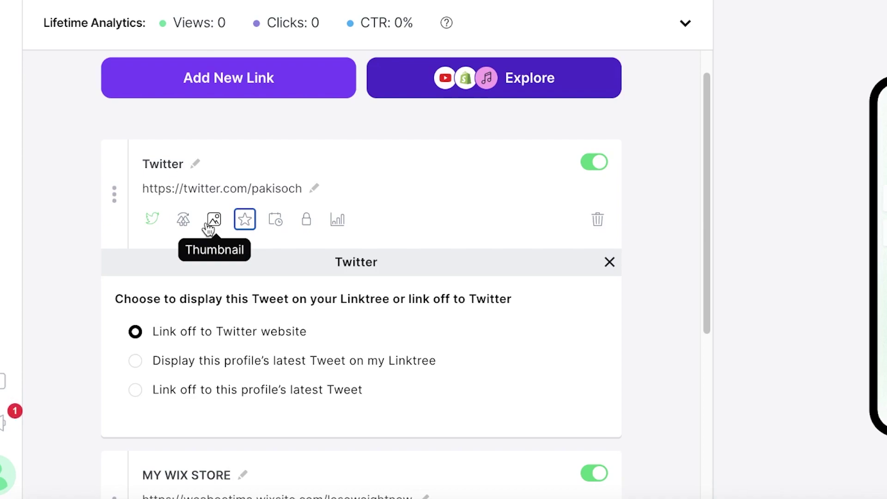
{"action": "left_click", "coordinate": [224, 391]}
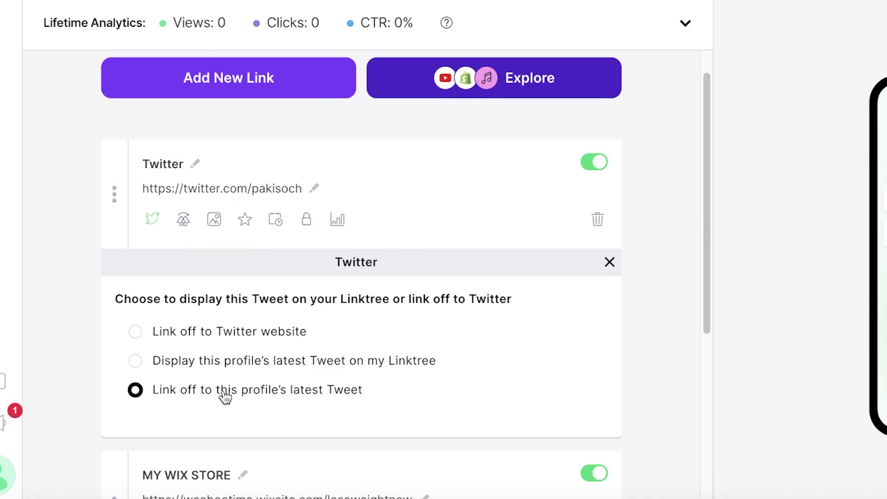
- Set the Twitter link's thumbnail to the dashed-line file icon from Tabler Icons
{"action": "left_click", "coordinate": [213, 220]}
{"action": "left_click", "coordinate": [285, 329]}
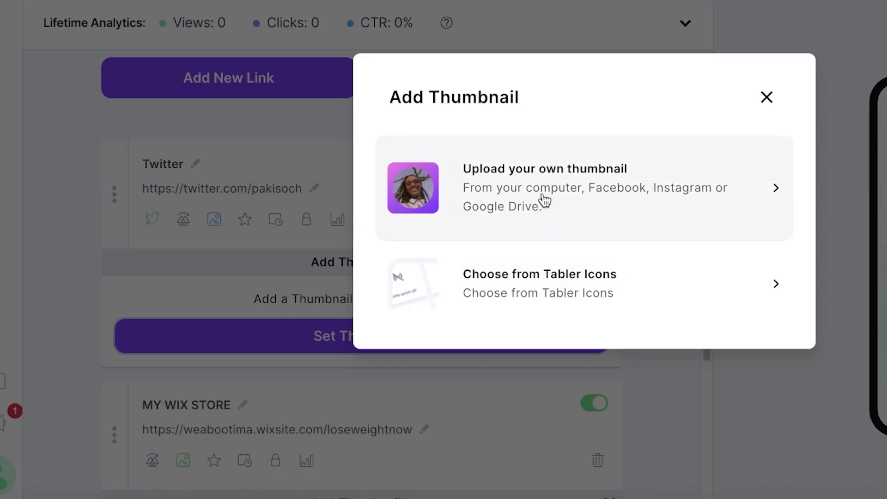
{"action": "left_click", "coordinate": [548, 261]}
{"action": "scroll", "coordinate": [785, 212], "scroll_direction": "down", "scroll_amount": 15}
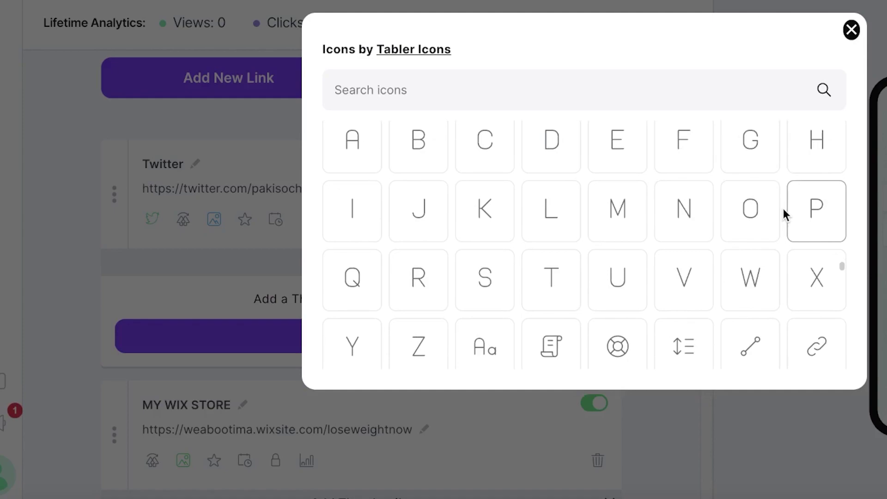
{"action": "scroll", "coordinate": [544, 252], "scroll_direction": "up", "scroll_amount": 5}
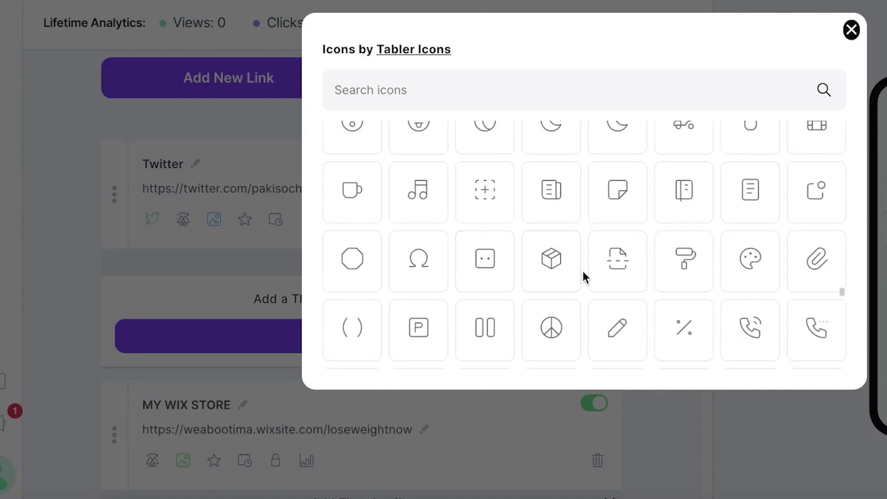
{"action": "left_click", "coordinate": [598, 275]}
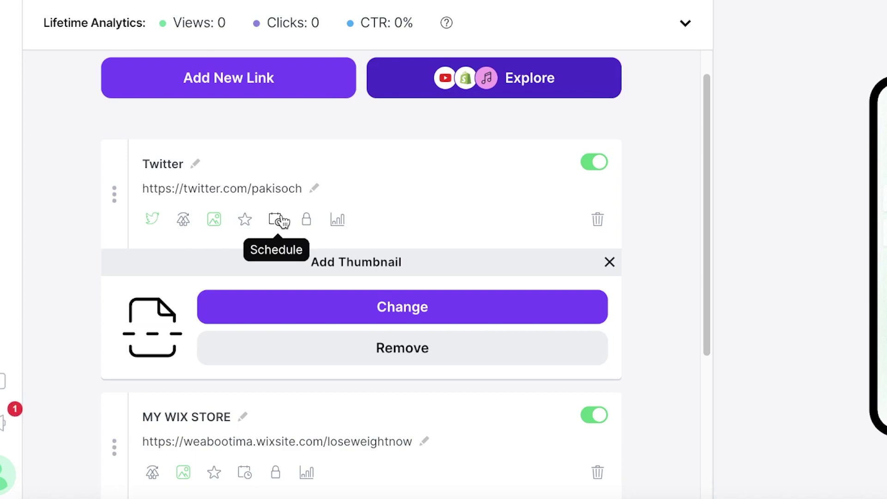
- Turn on Sensitive Content in the Twitter link's lock settings
{"action": "left_click", "coordinate": [279, 221]}
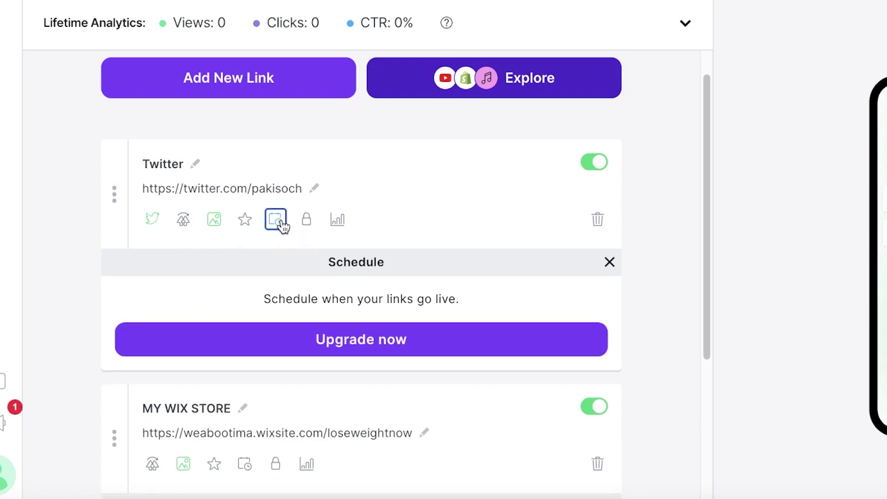
{"action": "left_click", "coordinate": [610, 263]}
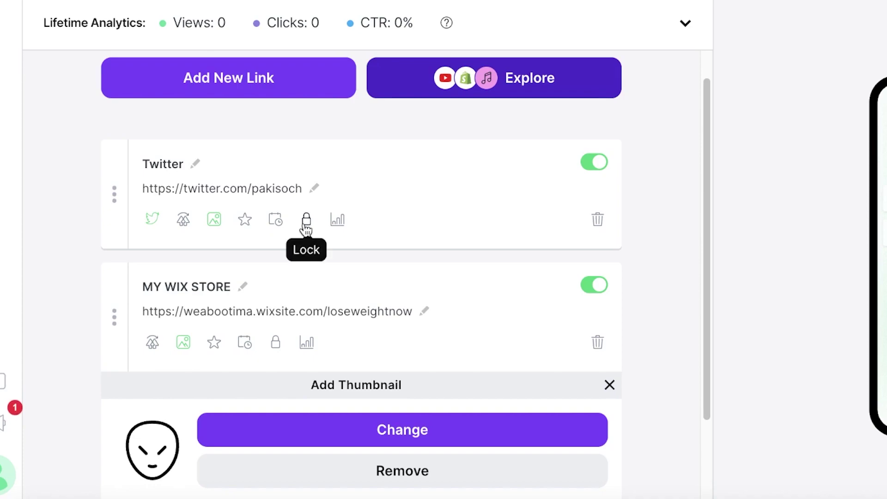
{"action": "left_click", "coordinate": [307, 220]}
{"action": "scroll", "coordinate": [290, 319], "scroll_direction": "down", "scroll_amount": 5}
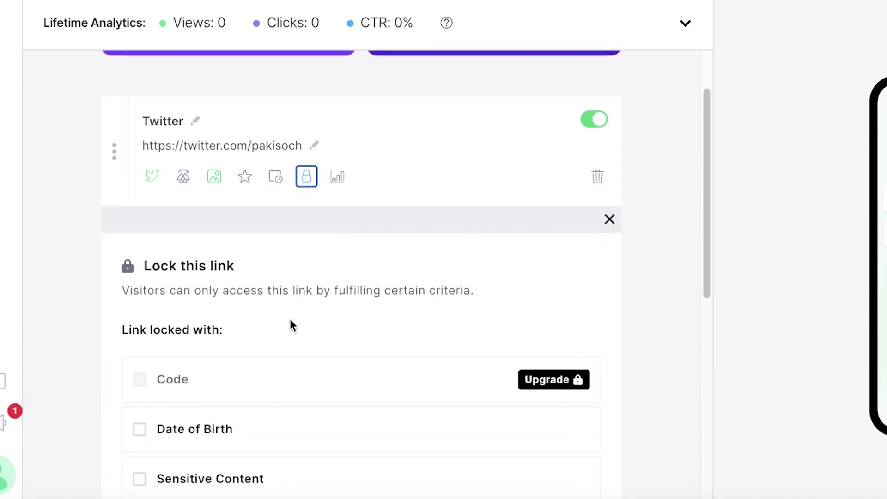
{"action": "scroll", "coordinate": [290, 320], "scroll_direction": "up", "scroll_amount": 1}
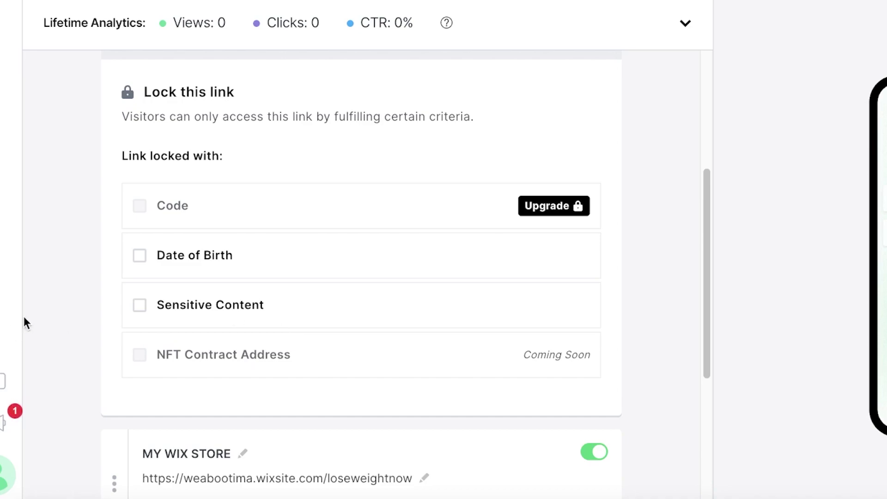
{"action": "left_click", "coordinate": [185, 309]}
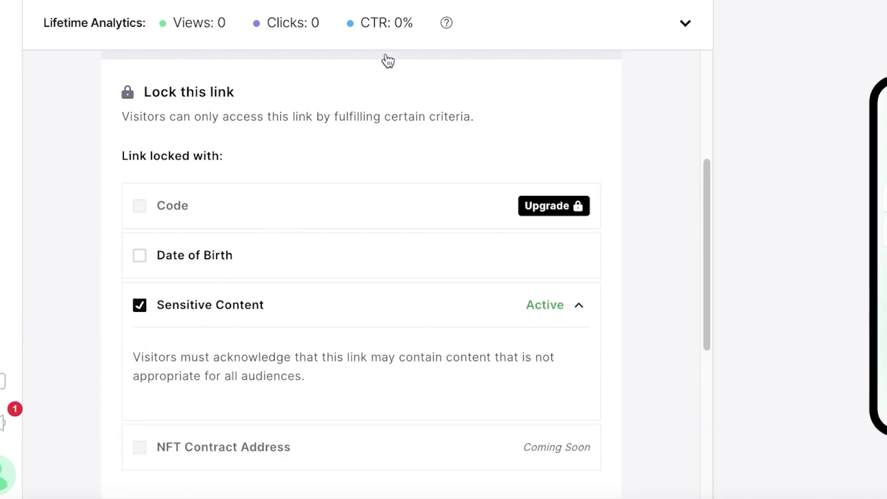
- Close the lock panel and look over the Twitter link's analytics before closing them
{"action": "scroll", "coordinate": [358, 147], "scroll_direction": "up", "scroll_amount": 5}
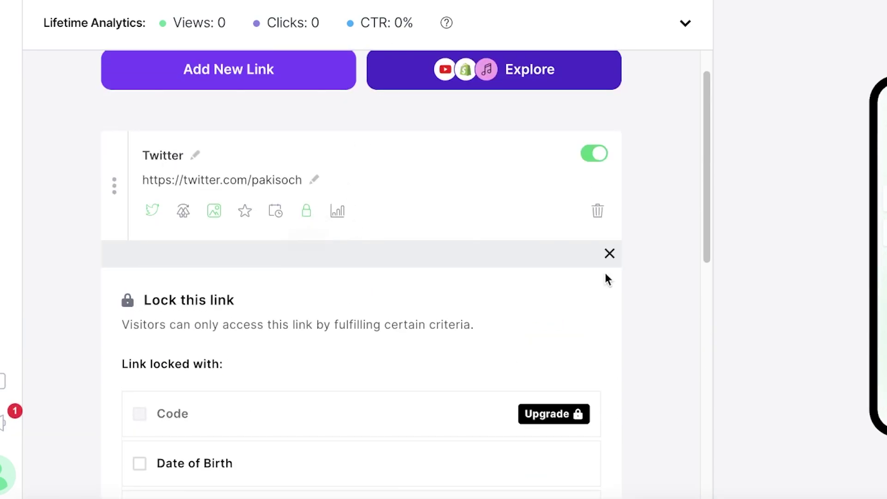
{"action": "left_click", "coordinate": [610, 254]}
{"action": "left_click", "coordinate": [338, 211]}
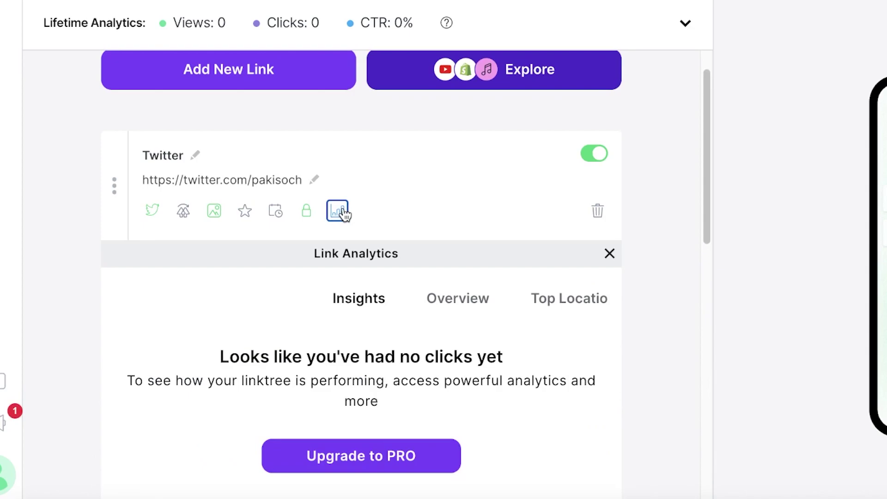
{"action": "scroll", "coordinate": [335, 247], "scroll_direction": "down", "scroll_amount": 5}
{"action": "scroll", "coordinate": [334, 246], "scroll_direction": "up", "scroll_amount": 5}
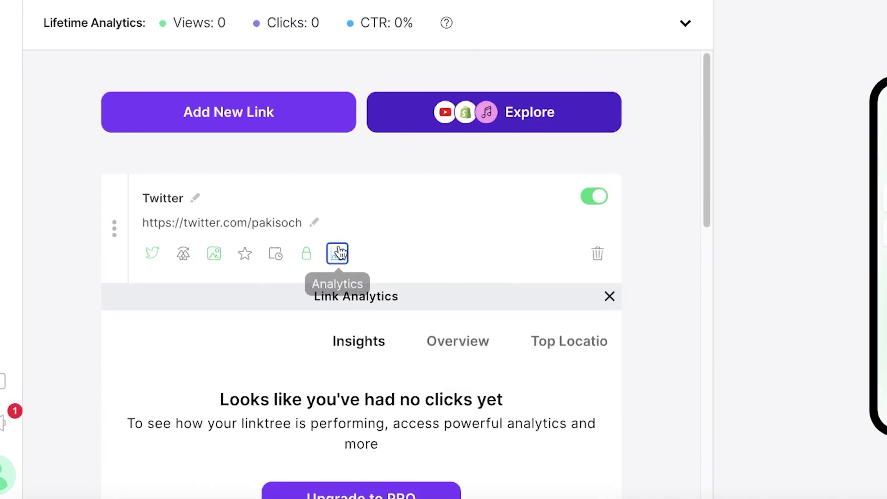
{"action": "left_click", "coordinate": [609, 292]}
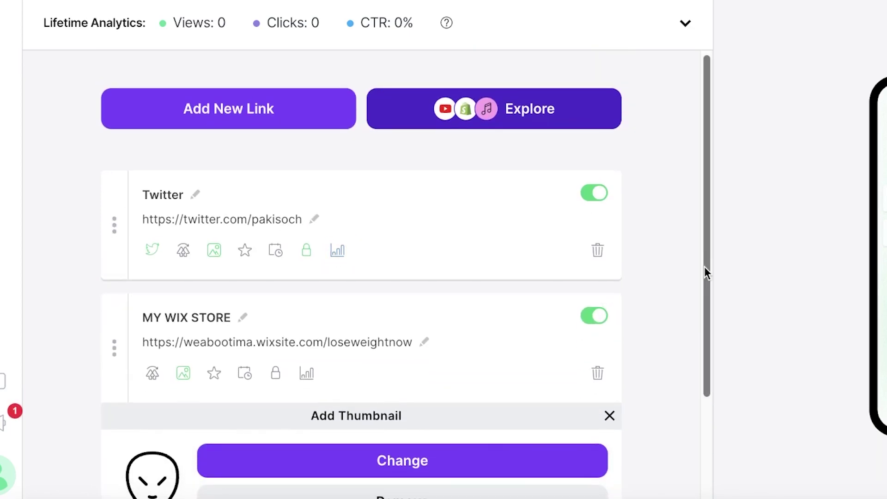
{"action": "scroll", "coordinate": [696, 265], "scroll_direction": "down", "scroll_amount": 3}
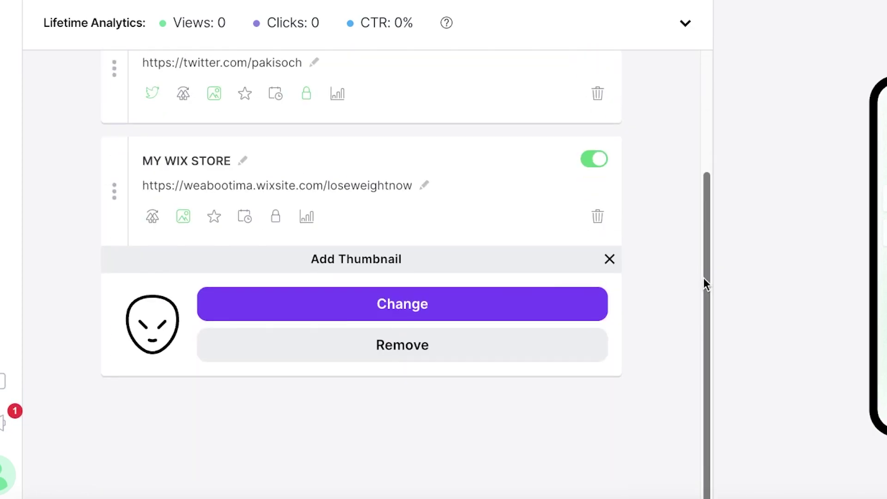
{"action": "left_click", "coordinate": [5, 475]}
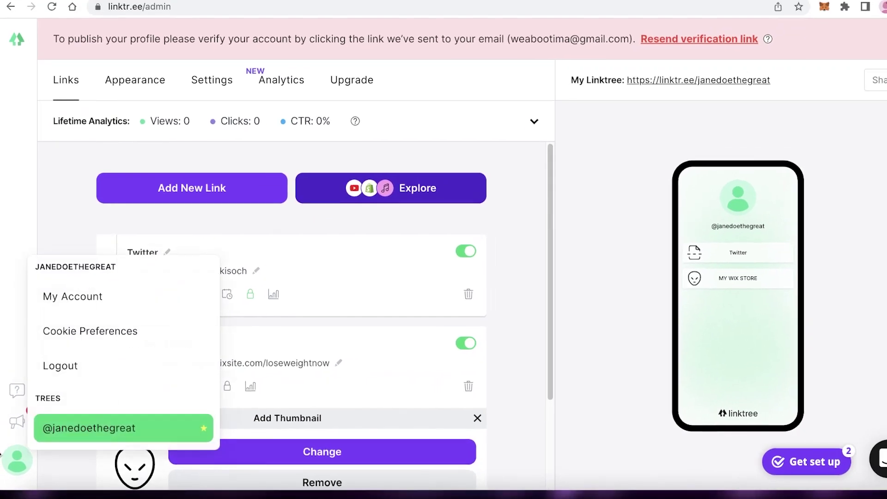
- From Appearance, publish the first 'For you' Canva template as the profile picture
{"action": "left_click", "coordinate": [2, 457]}
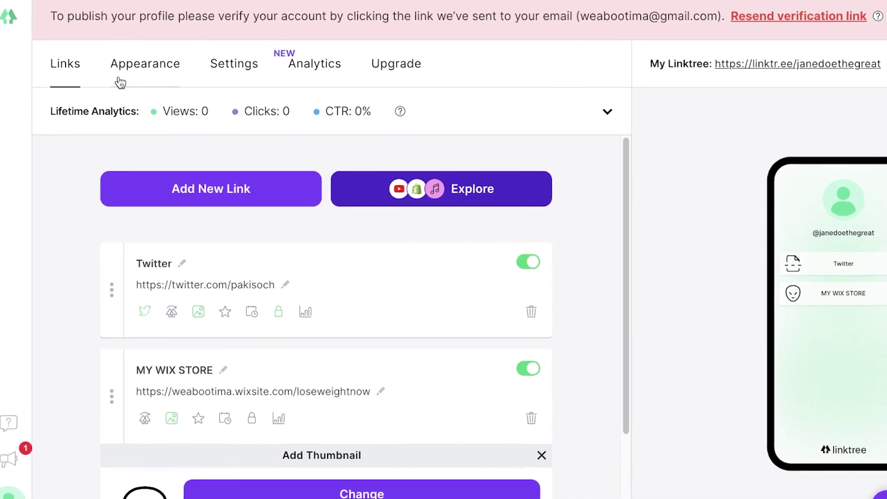
{"action": "left_click", "coordinate": [115, 78]}
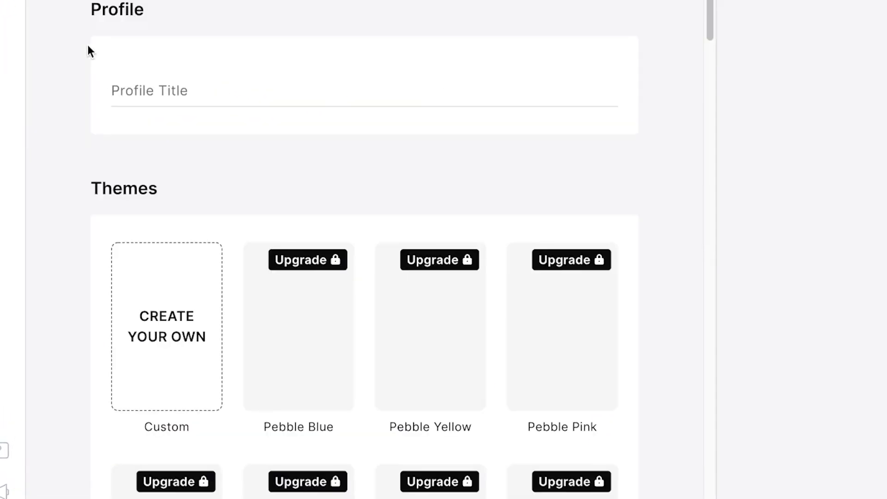
{"action": "left_click", "coordinate": [162, 94]}
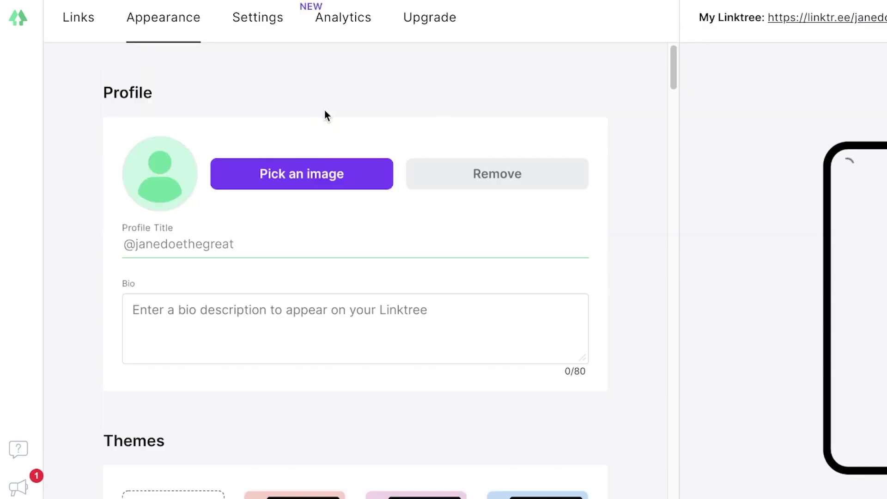
{"action": "left_click", "coordinate": [252, 143]}
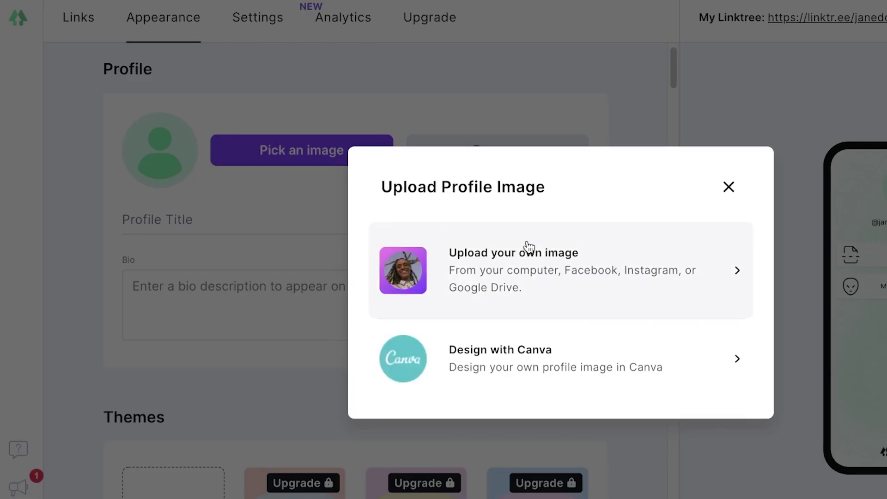
{"action": "left_click", "coordinate": [478, 344]}
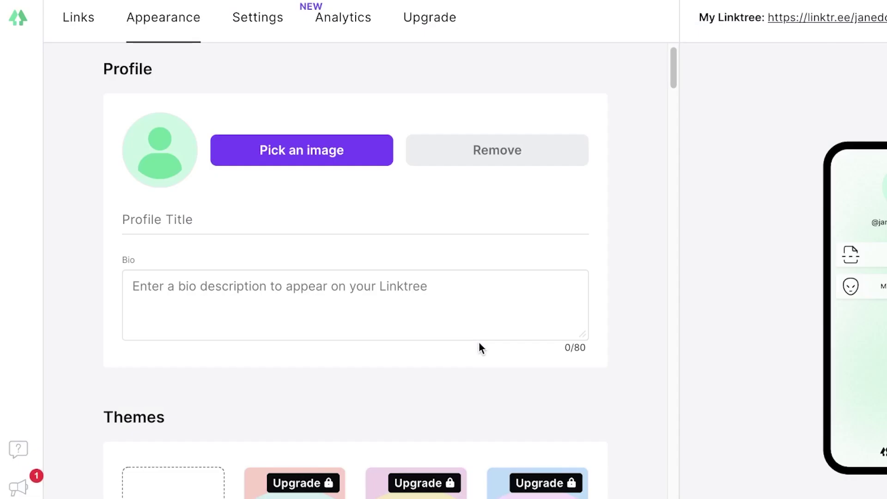
{"action": "left_click", "coordinate": [314, 150]}
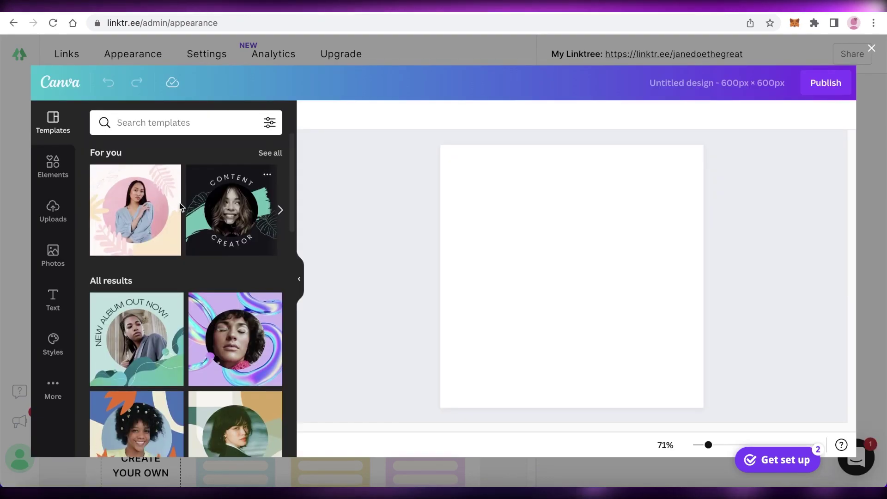
{"action": "left_click", "coordinate": [181, 206]}
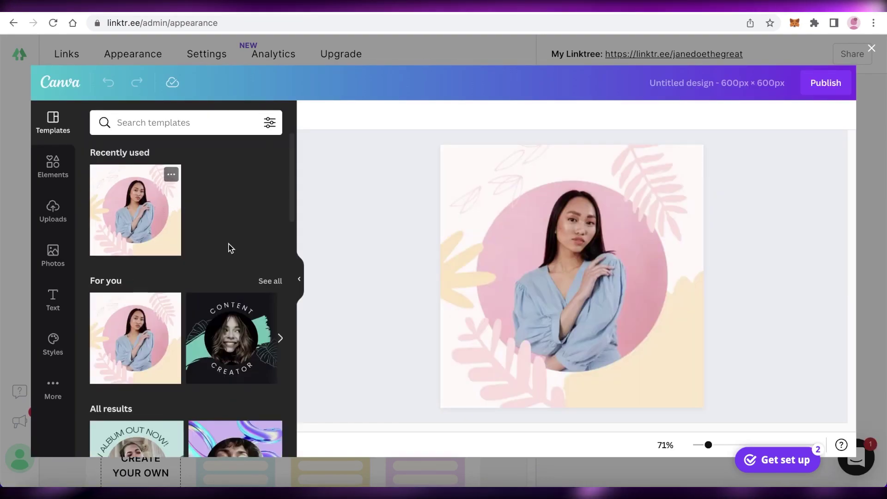
{"action": "left_click", "coordinate": [825, 89]}
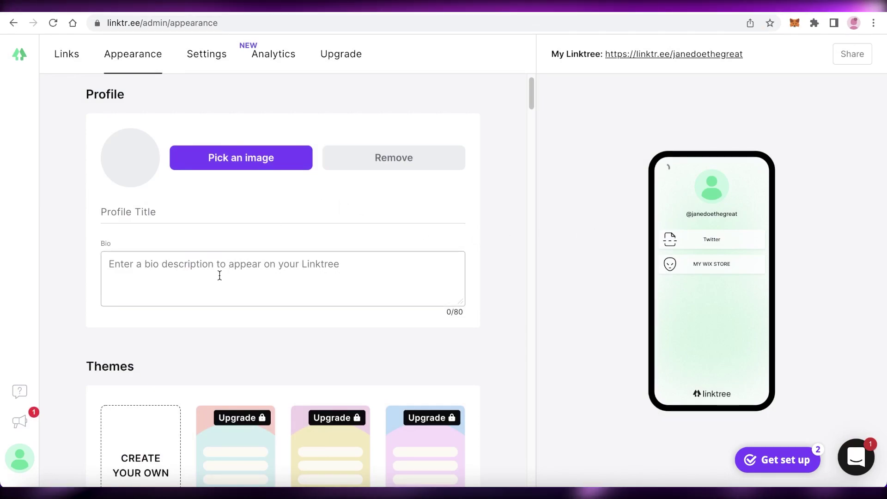
- Enter the profile title THEGREATEST and the bio 'find me there'
{"action": "left_click", "coordinate": [208, 218]}
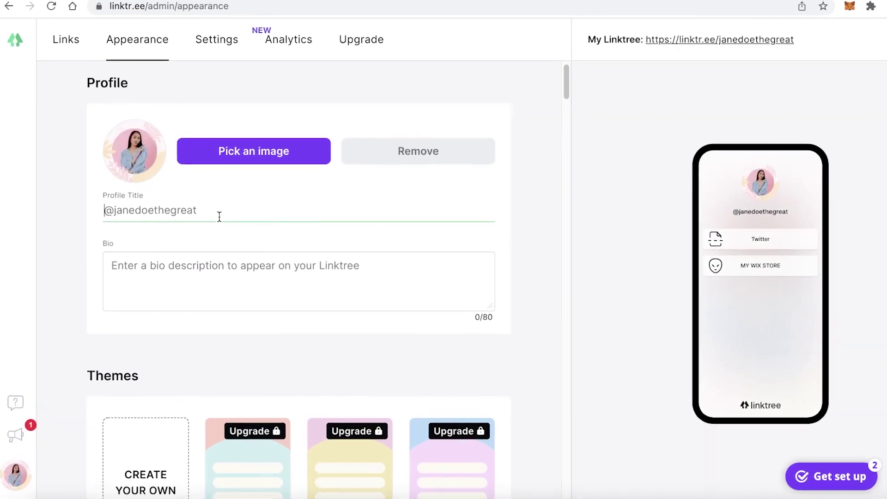
{"action": "type", "text": "S"}
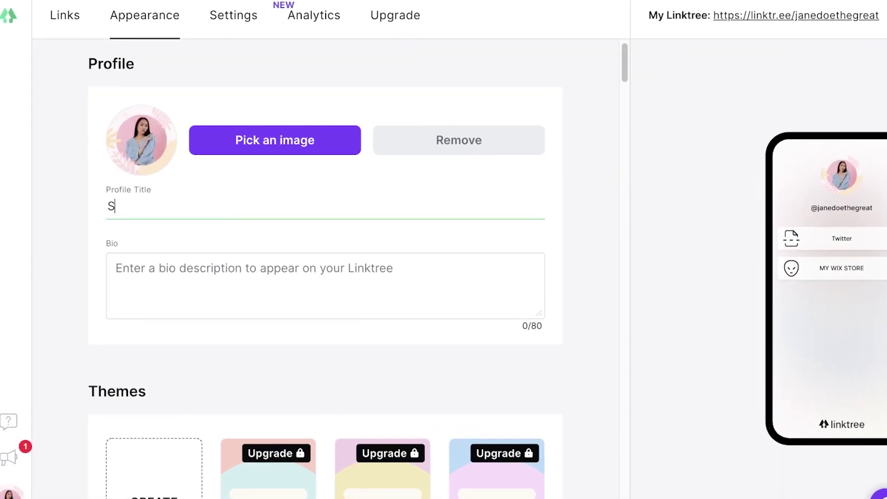
{"action": "key", "text": "BackSpace"}
{"action": "type", "text": "THe"}
{"action": "type", "text": "WEGREATEST"}
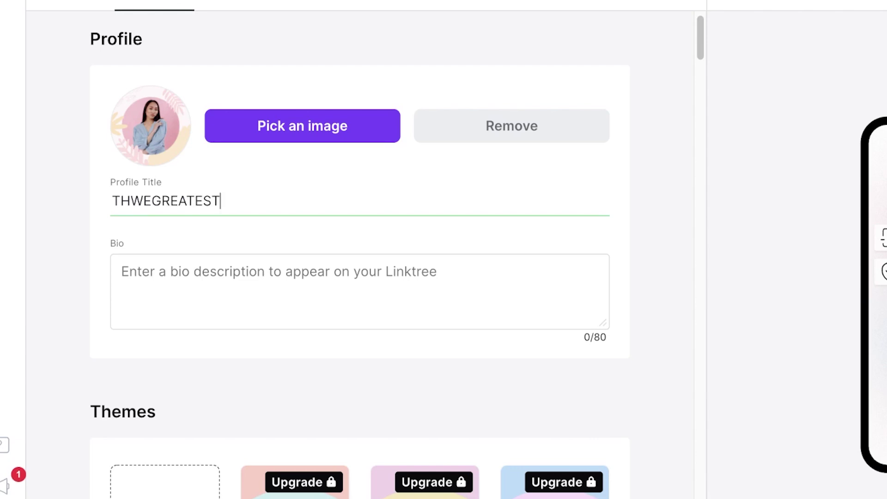
{"action": "left_click", "coordinate": [269, 275]}
{"action": "type", "text": "S"}
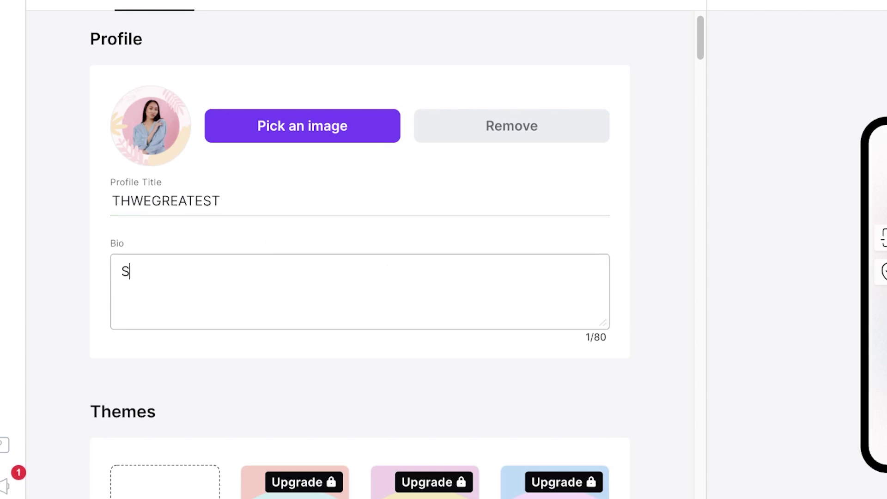
{"action": "key", "text": "BackSpace"}
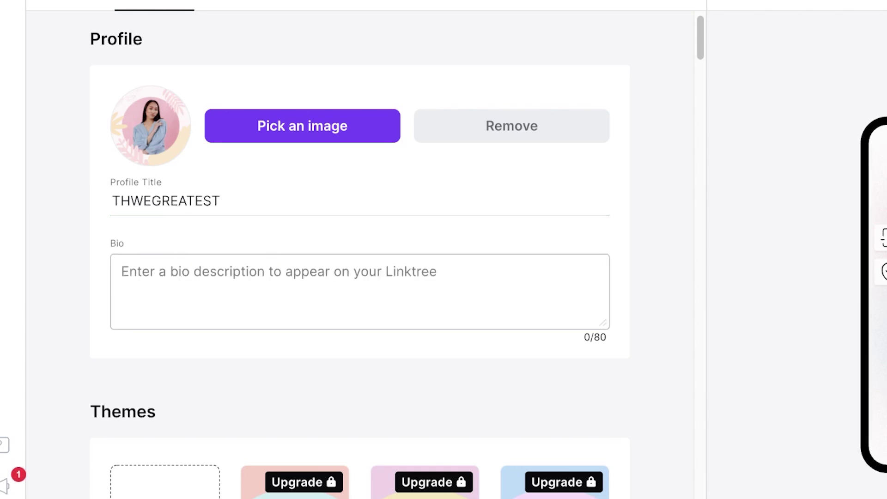
{"action": "type", "text": "find me there"}
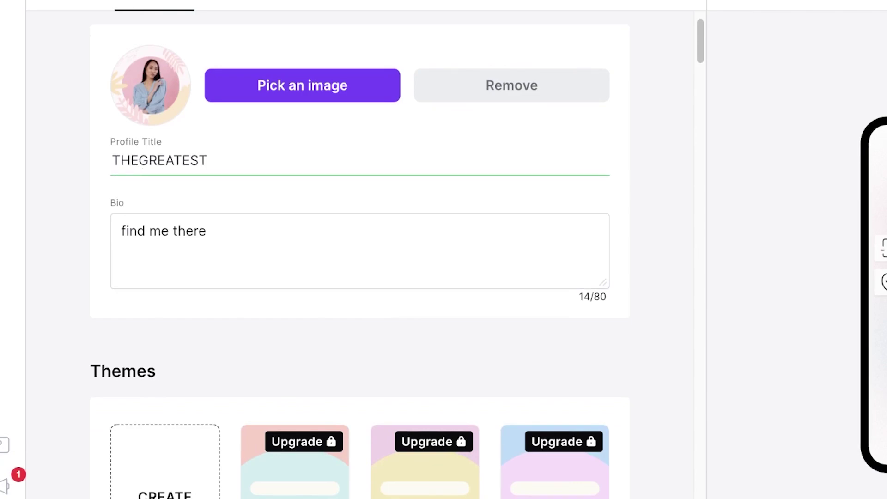
- Try the Smoke, purple gradient and Lake White themes on the page
{"action": "scroll", "coordinate": [176, 208], "scroll_direction": "down", "scroll_amount": 5}
{"action": "scroll", "coordinate": [182, 198], "scroll_direction": "up", "scroll_amount": 1}
{"action": "scroll", "coordinate": [182, 196], "scroll_direction": "down", "scroll_amount": 5}
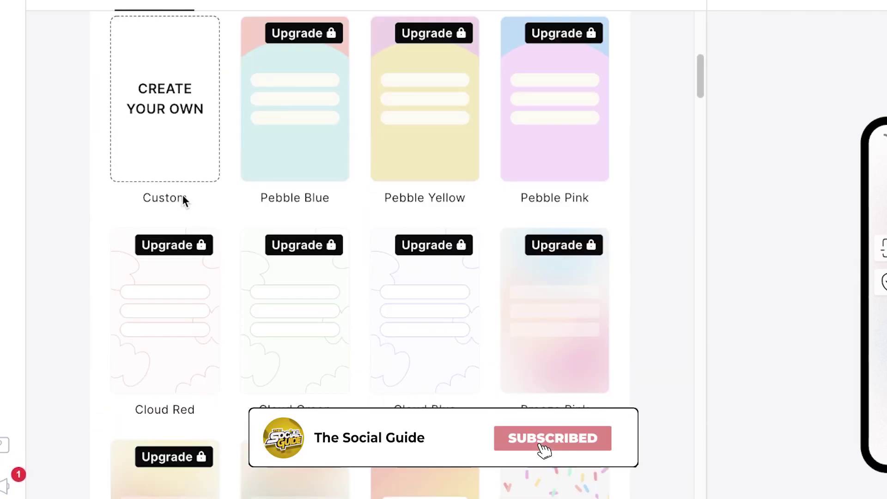
{"action": "scroll", "coordinate": [183, 199], "scroll_direction": "down", "scroll_amount": 9}
{"action": "scroll", "coordinate": [185, 212], "scroll_direction": "up", "scroll_amount": 3}
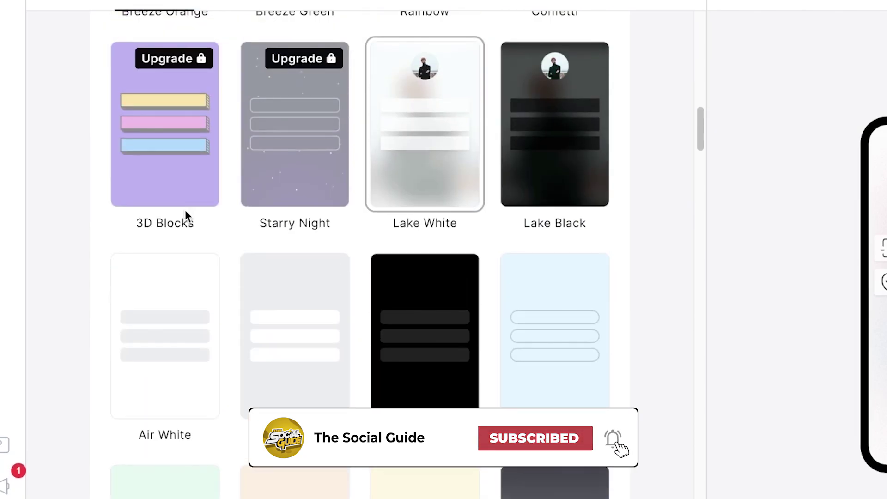
{"action": "scroll", "coordinate": [185, 209], "scroll_direction": "up", "scroll_amount": 10}
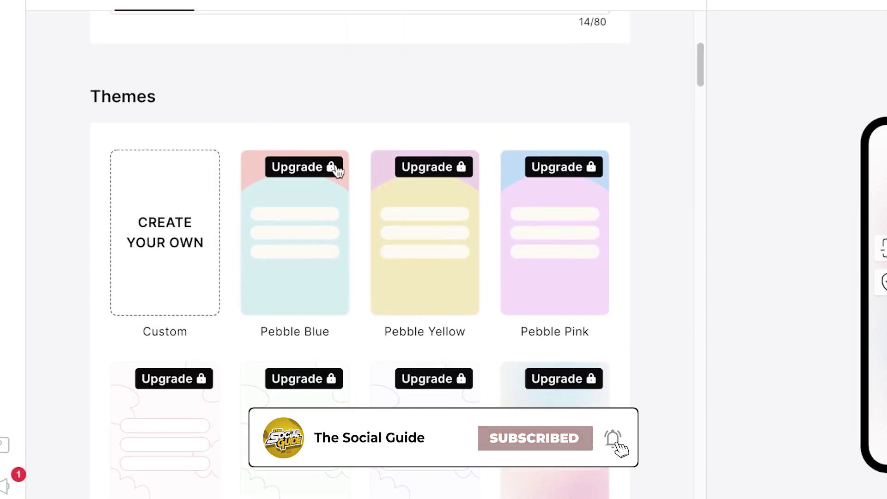
{"action": "scroll", "coordinate": [151, 220], "scroll_direction": "down", "scroll_amount": 7}
{"action": "scroll", "coordinate": [485, 154], "scroll_direction": "down", "scroll_amount": 15}
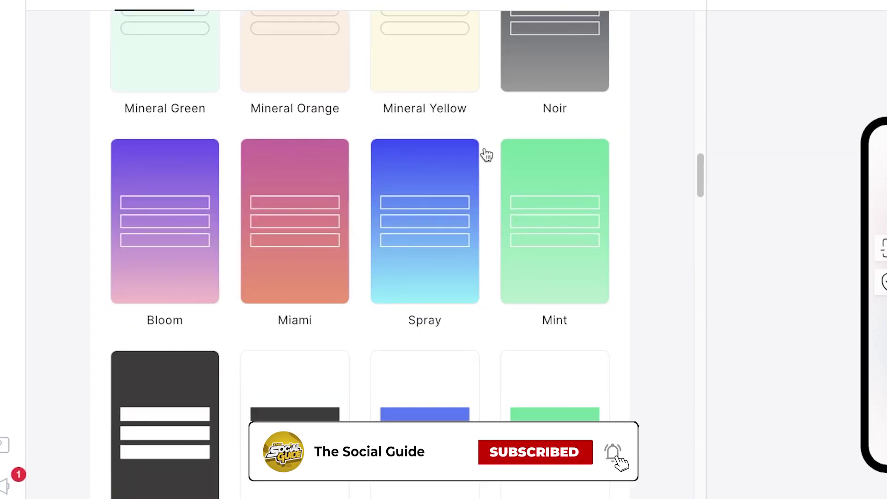
{"action": "scroll", "coordinate": [186, 254], "scroll_direction": "up", "scroll_amount": 4}
{"action": "left_click", "coordinate": [187, 253]}
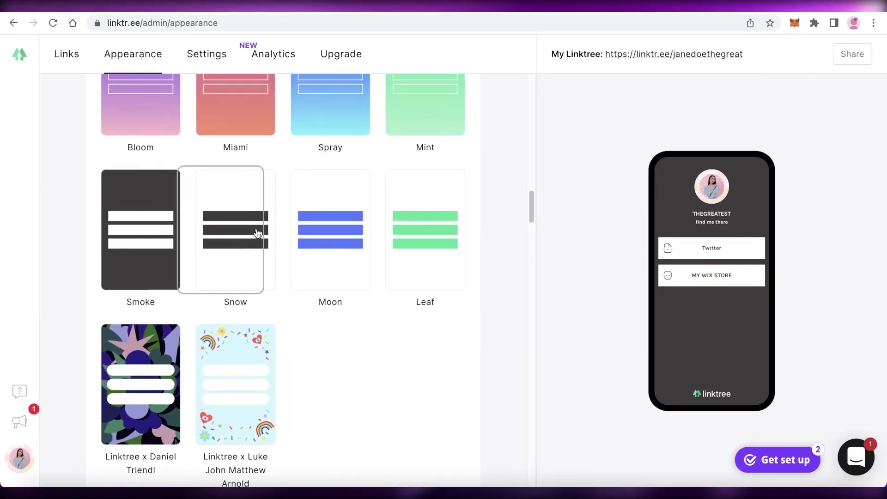
{"action": "scroll", "coordinate": [295, 227], "scroll_direction": "up", "scroll_amount": 6}
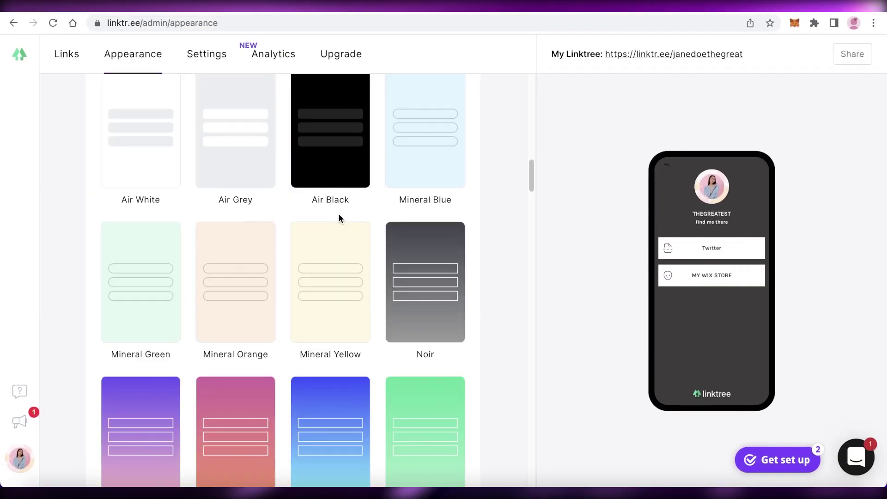
{"action": "left_click", "coordinate": [181, 404]}
{"action": "scroll", "coordinate": [297, 278], "scroll_direction": "up", "scroll_amount": 3}
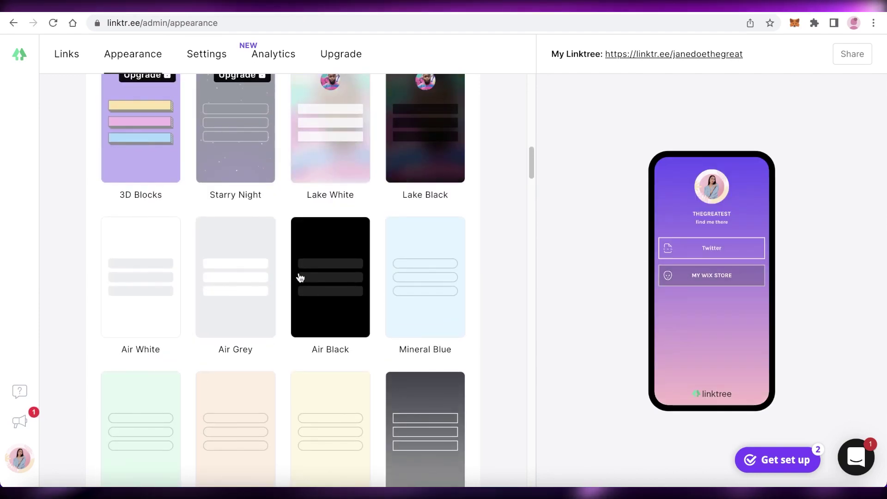
{"action": "scroll", "coordinate": [346, 214], "scroll_direction": "up", "scroll_amount": 1}
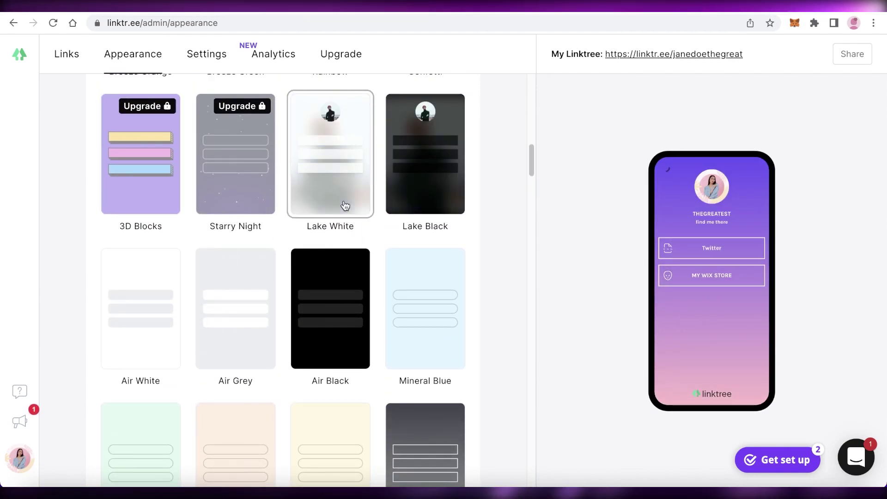
{"action": "left_click", "coordinate": [345, 204]}
- Switch the background to flat grey, then apply the Mineral Orange theme
{"action": "scroll", "coordinate": [342, 203], "scroll_direction": "up", "scroll_amount": 2}
{"action": "scroll", "coordinate": [230, 232], "scroll_direction": "up", "scroll_amount": 8}
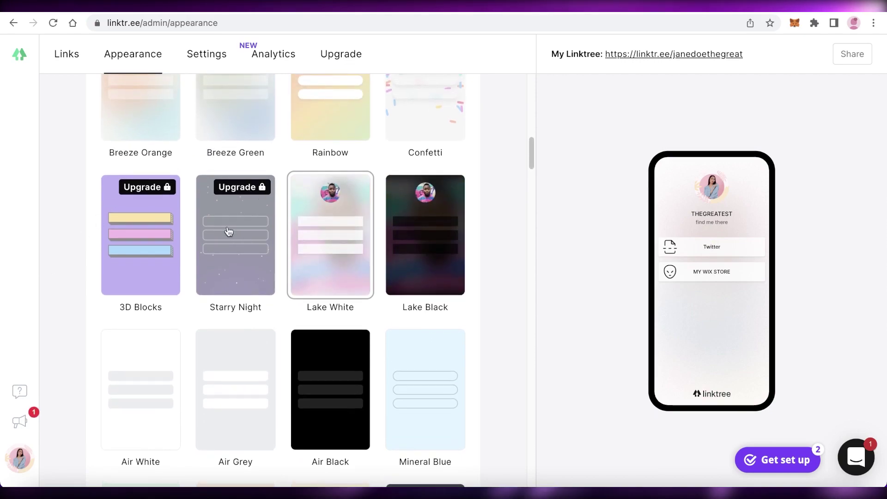
{"action": "scroll", "coordinate": [254, 222], "scroll_direction": "down", "scroll_amount": 4}
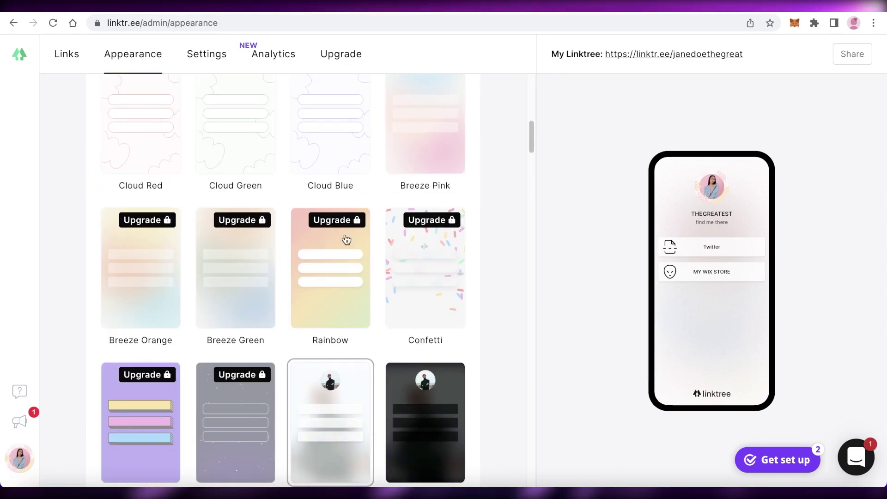
{"action": "scroll", "coordinate": [345, 240], "scroll_direction": "up", "scroll_amount": 5}
{"action": "scroll", "coordinate": [125, 280], "scroll_direction": "down", "scroll_amount": 15}
{"action": "scroll", "coordinate": [126, 277], "scroll_direction": "down", "scroll_amount": 4}
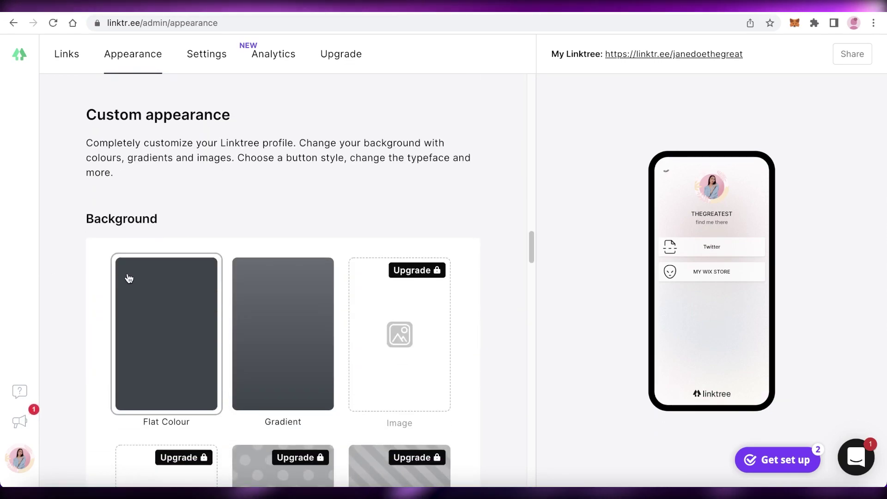
{"action": "left_click", "coordinate": [126, 277]}
{"action": "scroll", "coordinate": [334, 210], "scroll_direction": "down", "scroll_amount": 8}
{"action": "scroll", "coordinate": [195, 251], "scroll_direction": "down", "scroll_amount": 6}
{"action": "scroll", "coordinate": [283, 247], "scroll_direction": "down", "scroll_amount": 15}
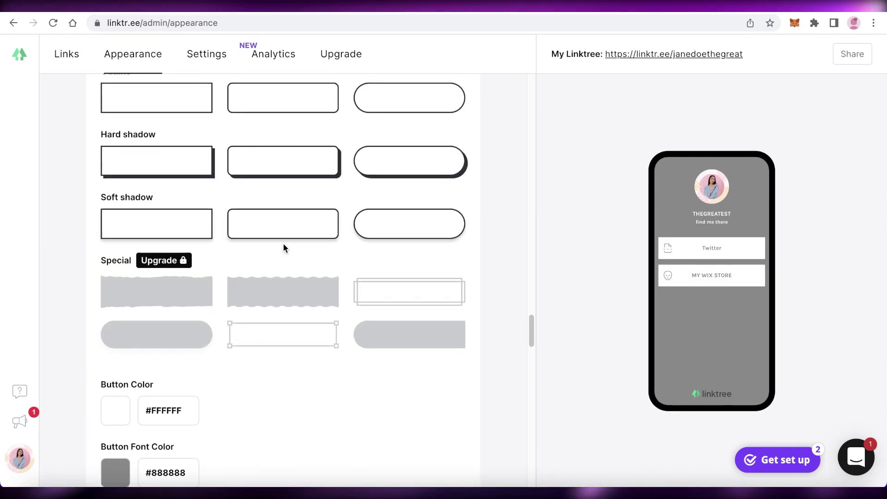
{"action": "scroll", "coordinate": [287, 248], "scroll_direction": "up", "scroll_amount": 20}
{"action": "scroll", "coordinate": [245, 262], "scroll_direction": "down", "scroll_amount": 11}
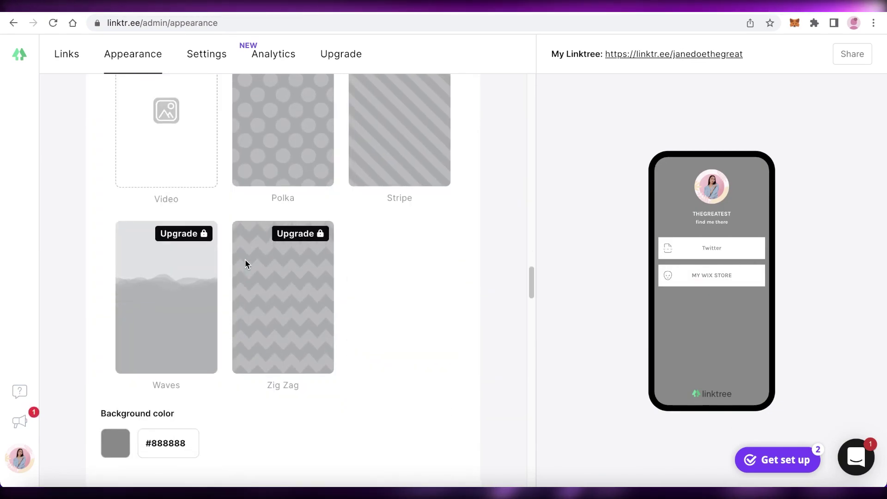
{"action": "scroll", "coordinate": [245, 261], "scroll_direction": "up", "scroll_amount": 17}
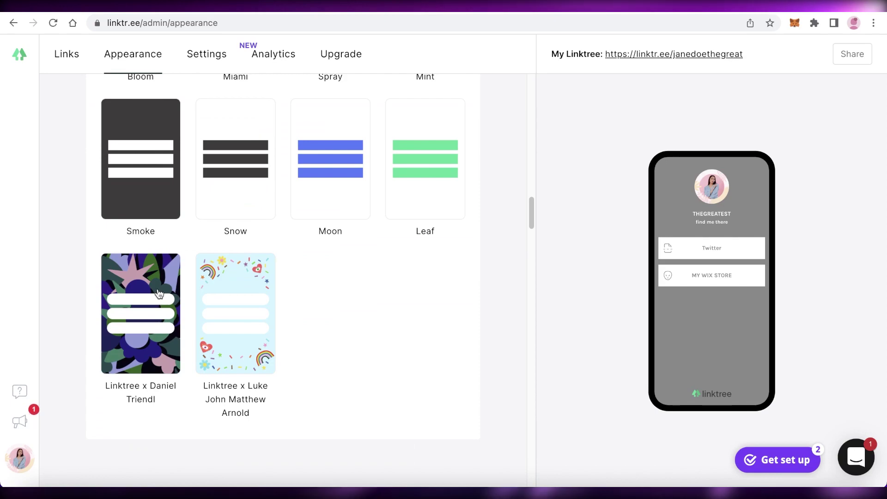
{"action": "left_click", "coordinate": [250, 173]}
{"action": "scroll", "coordinate": [252, 185], "scroll_direction": "up", "scroll_amount": 7}
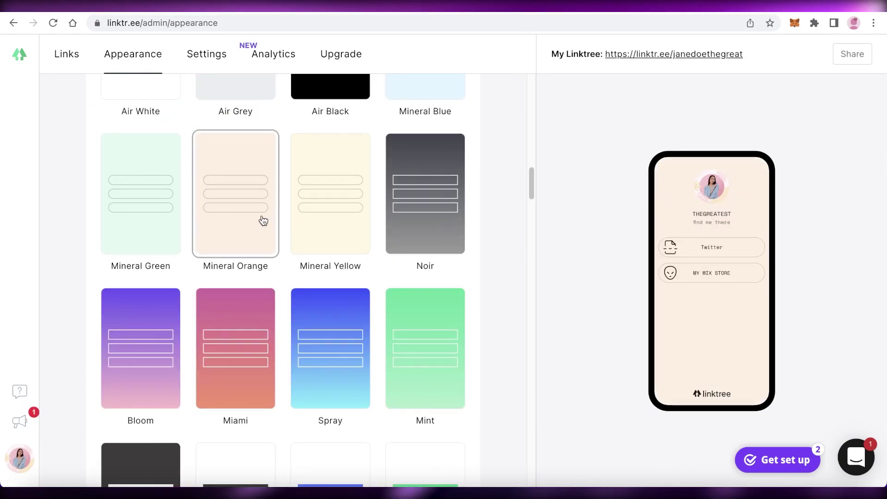
{"action": "scroll", "coordinate": [180, 249], "scroll_direction": "up", "scroll_amount": 6}
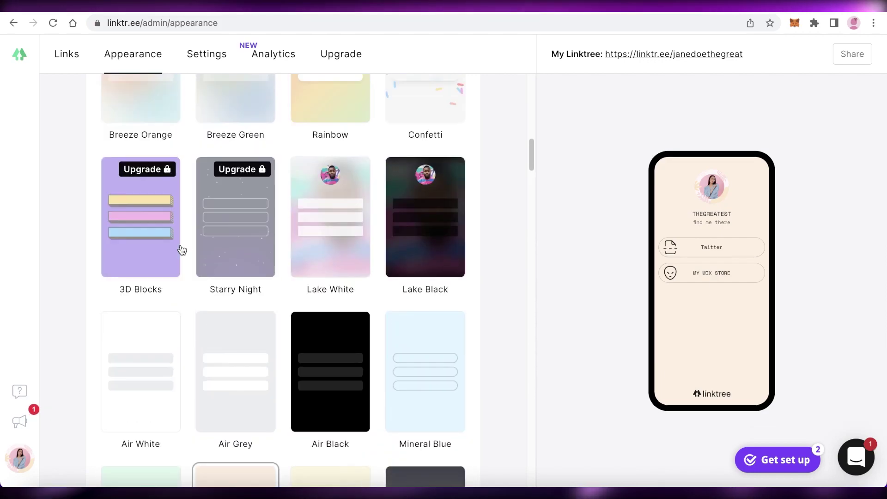
- Scroll the Appearance page to browse the font options
{"action": "scroll", "coordinate": [181, 250], "scroll_direction": "down", "scroll_amount": 20}
{"action": "scroll", "coordinate": [181, 249], "scroll_direction": "down", "scroll_amount": 20}
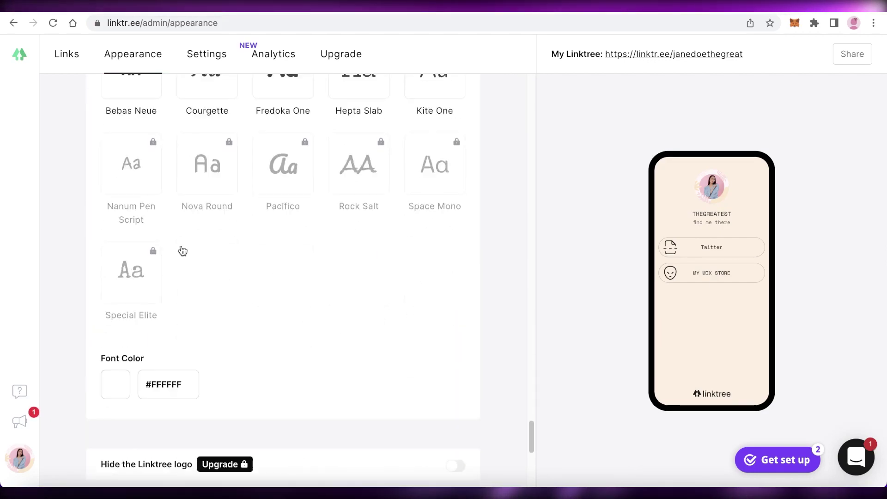
{"action": "scroll", "coordinate": [359, 177], "scroll_direction": "up", "scroll_amount": 10}
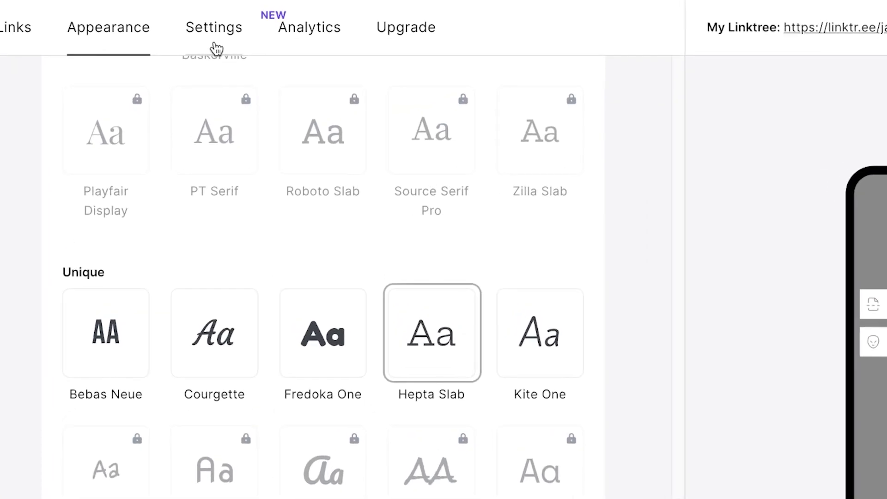
- Browse the Settings sections (Commerce Integrations, SEO, Support Banner), then return to Links
{"action": "left_click", "coordinate": [214, 44]}
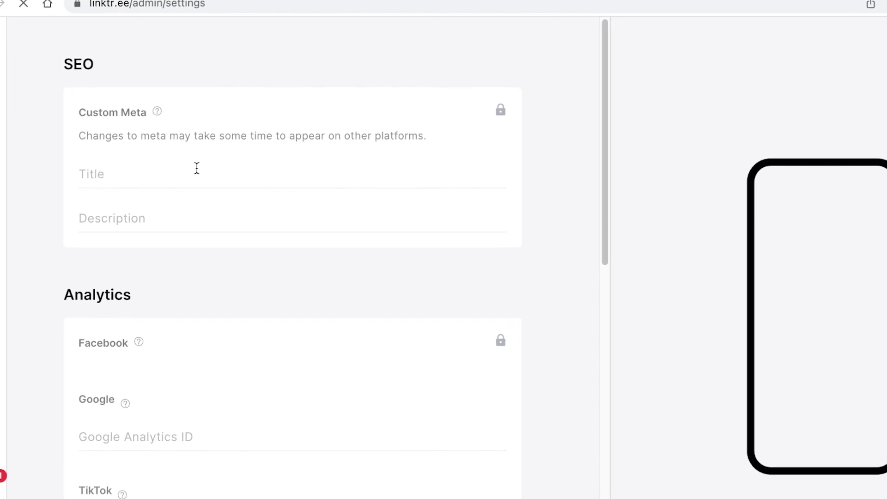
{"action": "scroll", "coordinate": [190, 167], "scroll_direction": "down", "scroll_amount": 5}
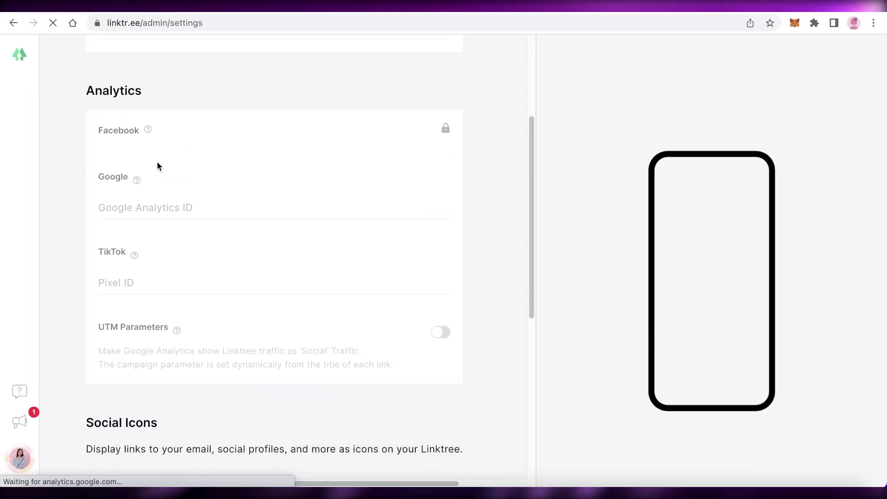
{"action": "scroll", "coordinate": [231, 145], "scroll_direction": "up", "scroll_amount": 10}
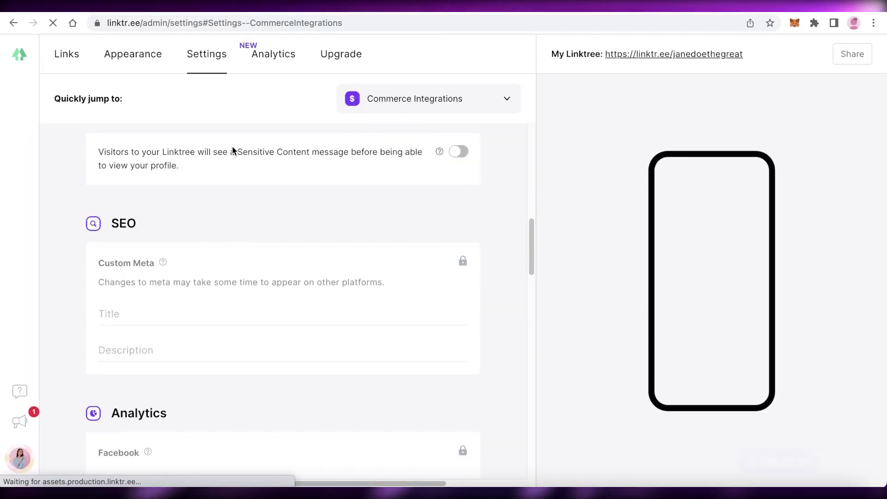
{"action": "scroll", "coordinate": [233, 148], "scroll_direction": "down", "scroll_amount": 10}
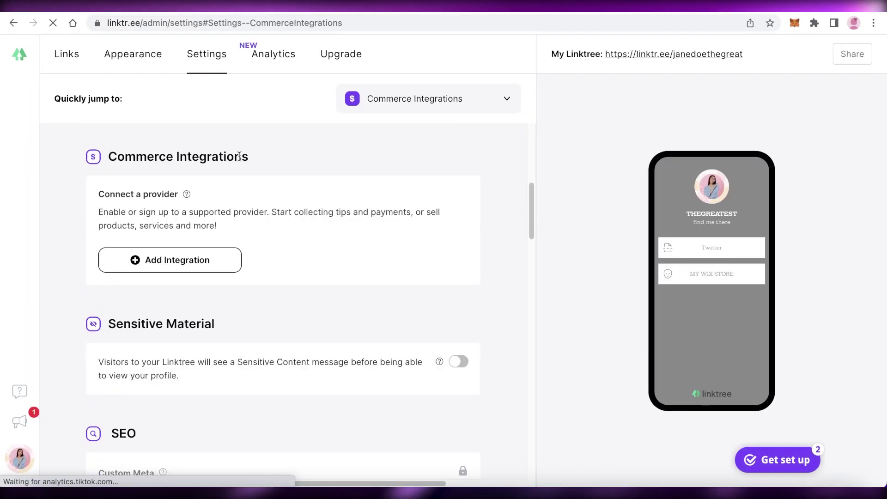
{"action": "scroll", "coordinate": [235, 199], "scroll_direction": "up", "scroll_amount": 10}
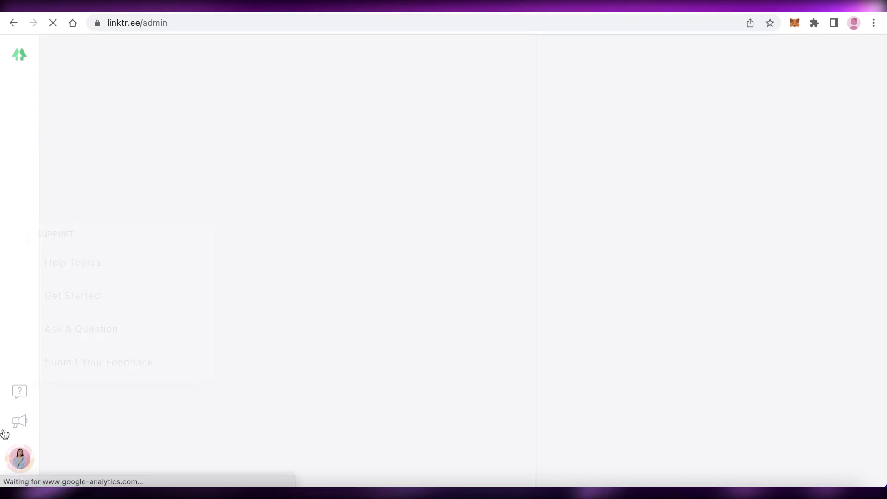
{"action": "left_click", "coordinate": [19, 457]}
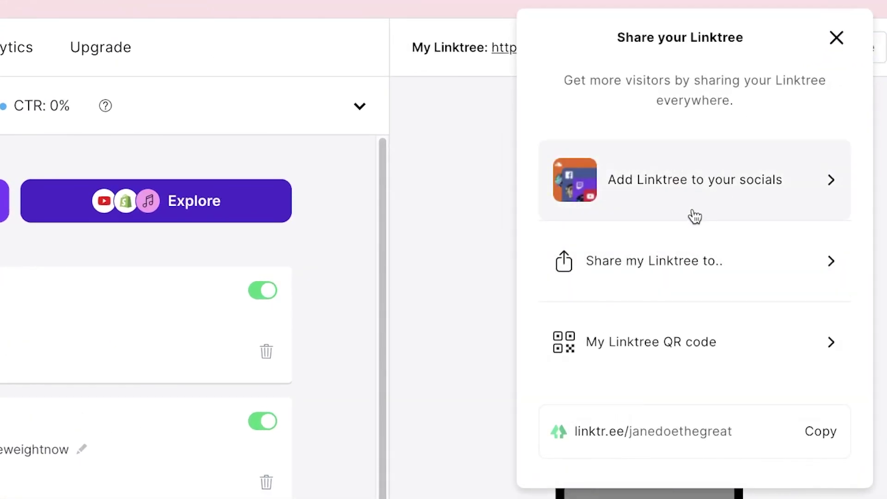
- Review the 'Add Linktree to your socials' sharing options, then close the panel
{"action": "left_click", "coordinate": [694, 216]}
{"action": "scroll", "coordinate": [634, 301], "scroll_direction": "down", "scroll_amount": 5}
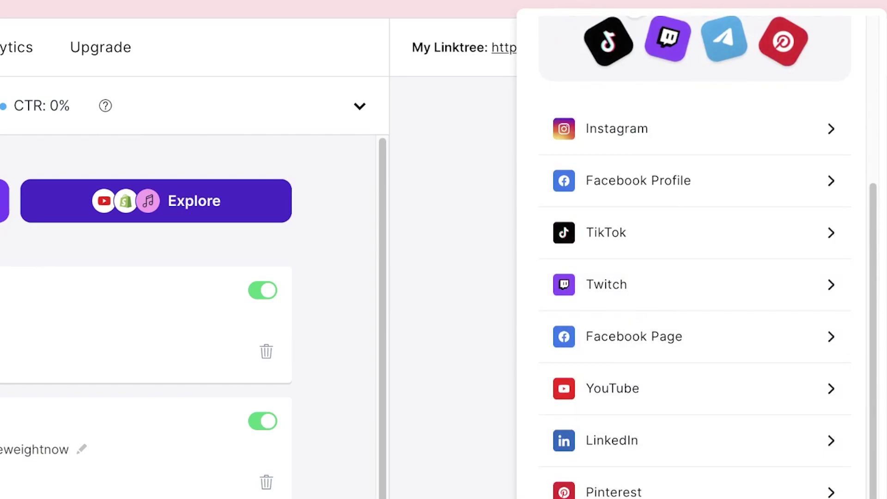
{"action": "left_click", "coordinate": [494, 265]}
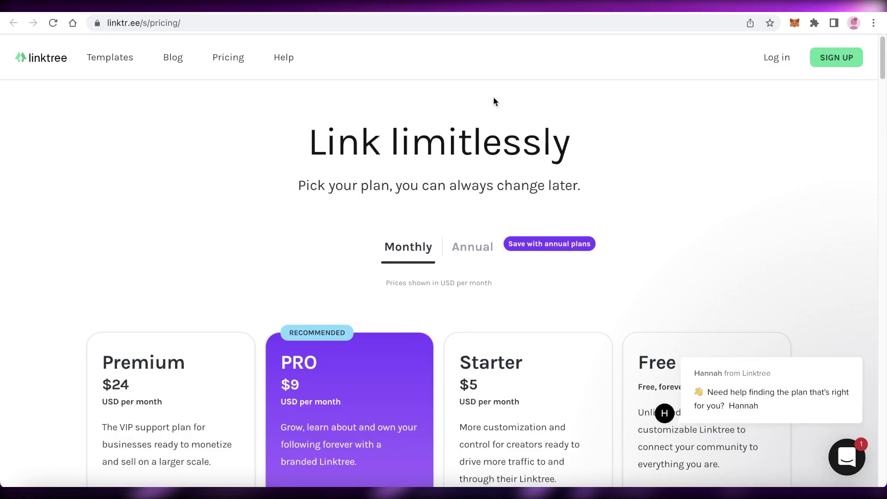
- Scroll through the pricing comparison table down to the plans' support response times
{"action": "scroll", "coordinate": [359, 244], "scroll_direction": "down", "scroll_amount": 5}
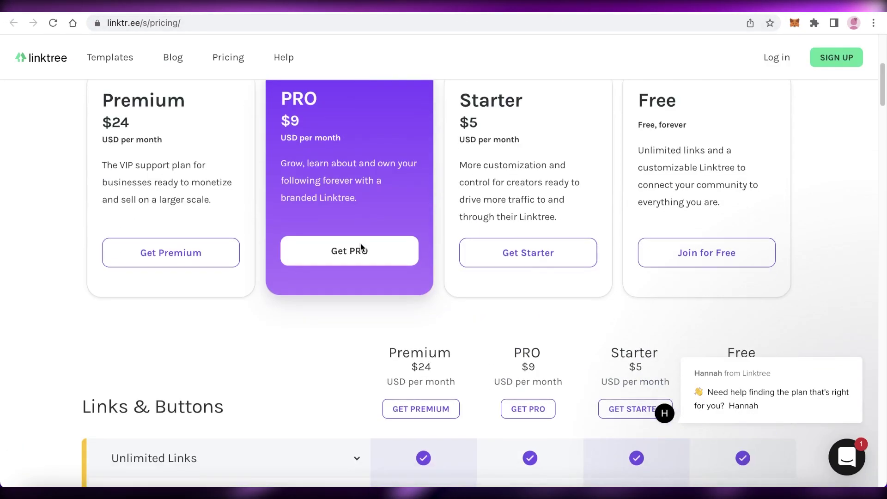
{"action": "scroll", "coordinate": [826, 172], "scroll_direction": "down", "scroll_amount": 3}
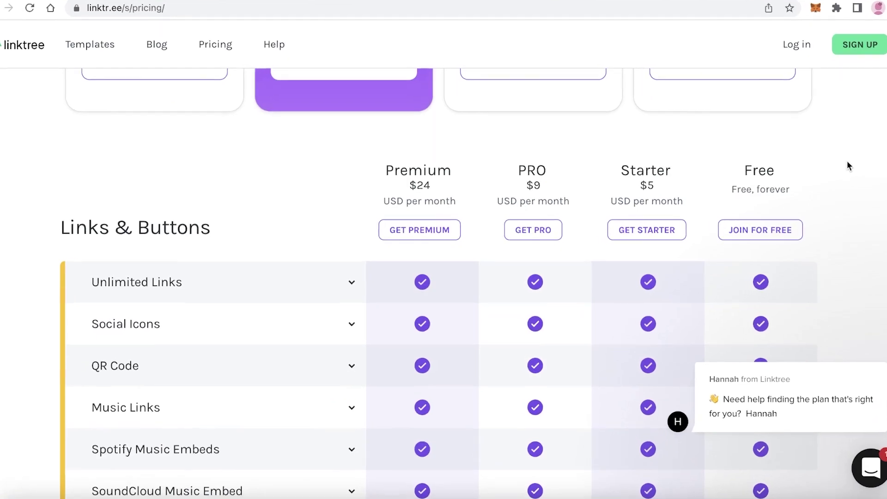
{"action": "scroll", "coordinate": [435, 270], "scroll_direction": "up", "scroll_amount": 6}
{"action": "scroll", "coordinate": [435, 271], "scroll_direction": "down", "scroll_amount": 5}
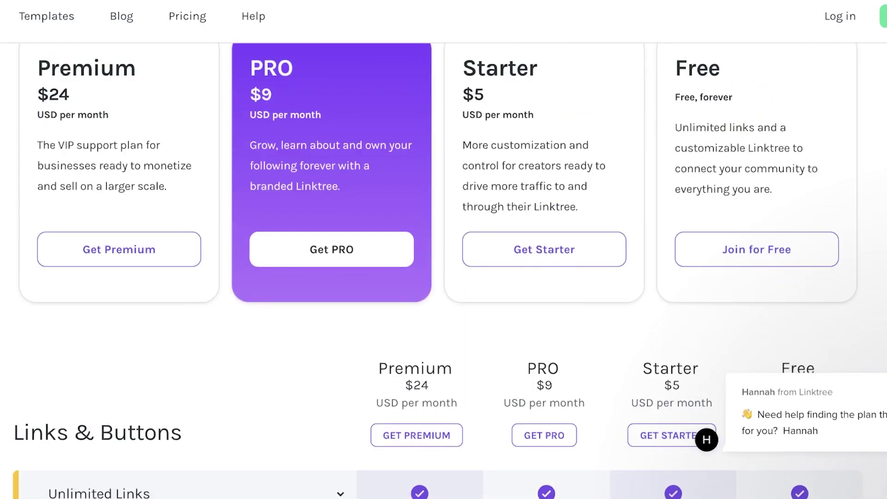
{"action": "scroll", "coordinate": [434, 271], "scroll_direction": "down", "scroll_amount": 8}
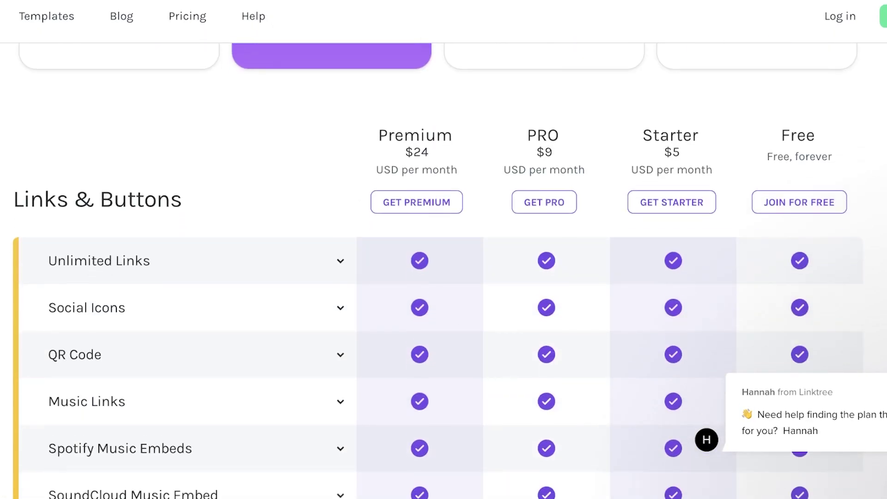
{"action": "scroll", "coordinate": [434, 271], "scroll_direction": "down", "scroll_amount": 5}
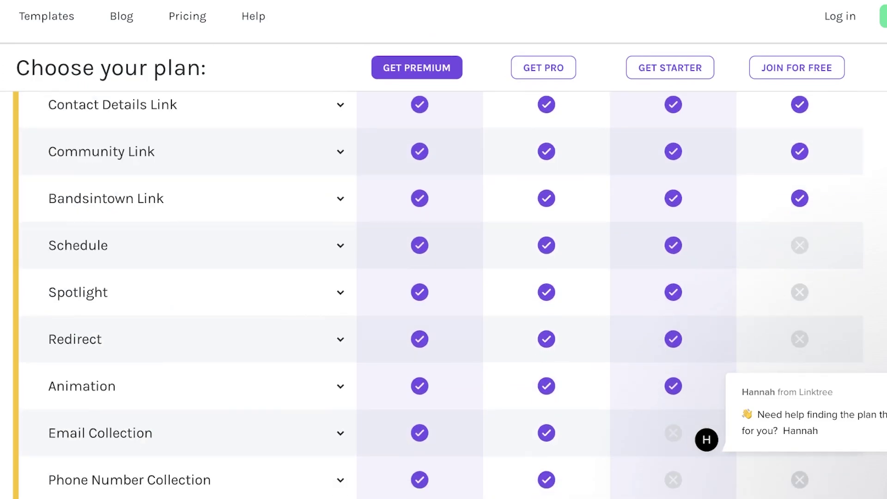
{"action": "scroll", "coordinate": [584, 326], "scroll_direction": "down", "scroll_amount": 3}
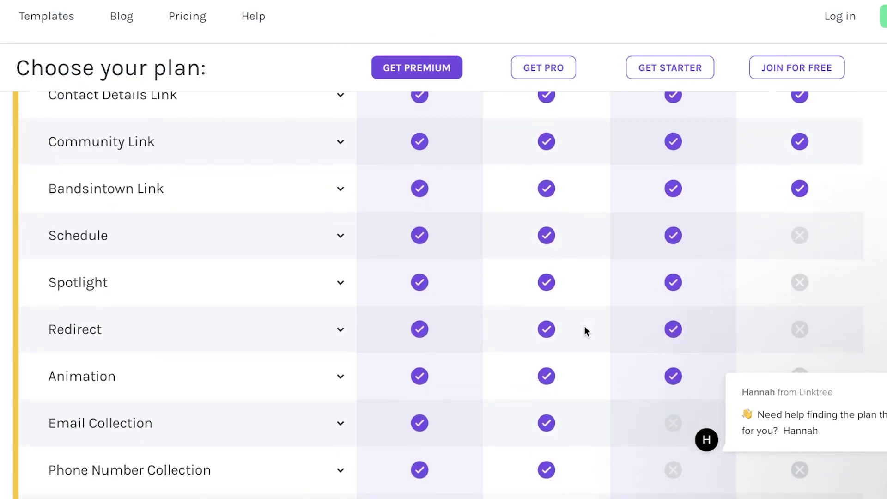
{"action": "scroll", "coordinate": [700, 310], "scroll_direction": "down", "scroll_amount": 3}
{"action": "scroll", "coordinate": [700, 310], "scroll_direction": "up", "scroll_amount": 20}
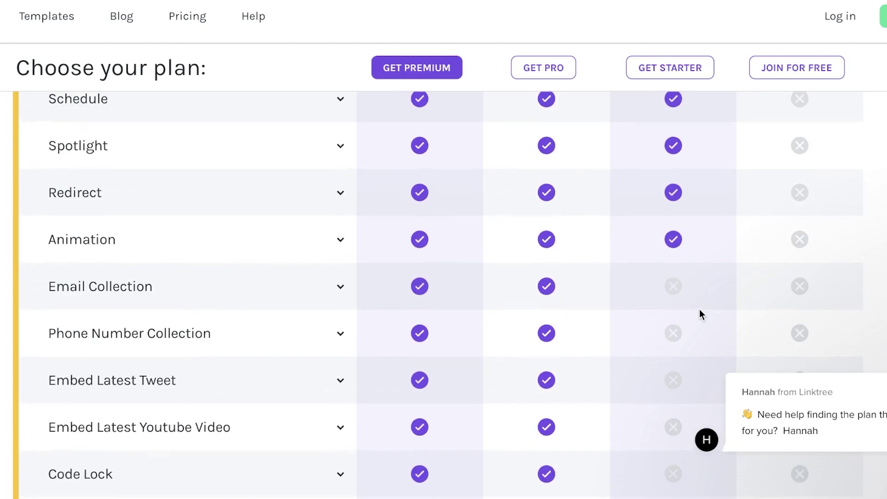
{"action": "scroll", "coordinate": [505, 251], "scroll_direction": "down", "scroll_amount": 4}
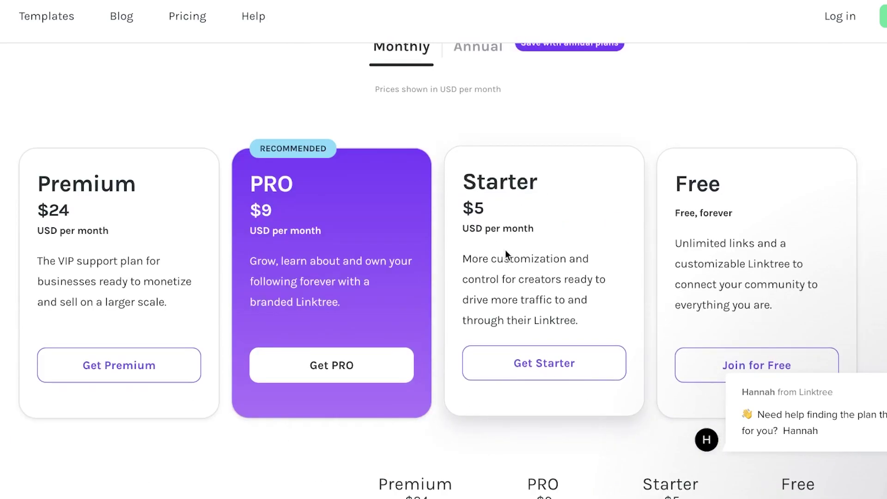
{"action": "scroll", "coordinate": [392, 134], "scroll_direction": "down", "scroll_amount": 3}
{"action": "scroll", "coordinate": [392, 134], "scroll_direction": "up", "scroll_amount": 3}
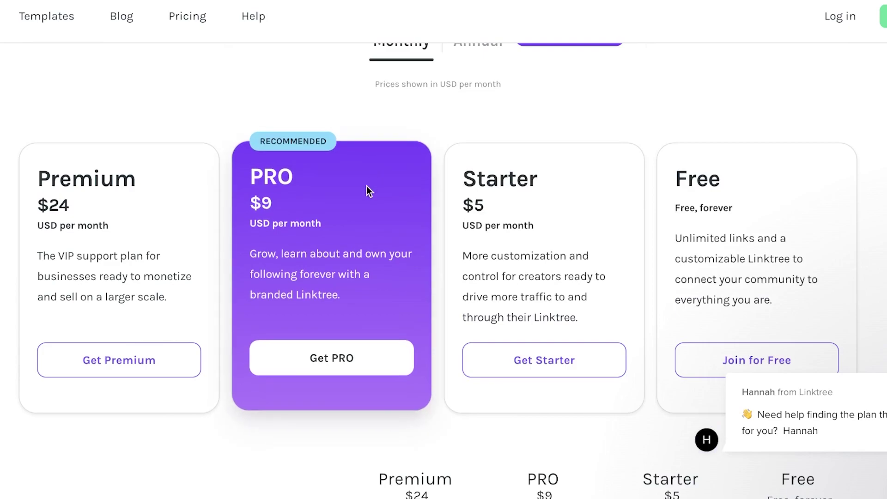
{"action": "scroll", "coordinate": [86, 204], "scroll_direction": "down", "scroll_amount": 3}
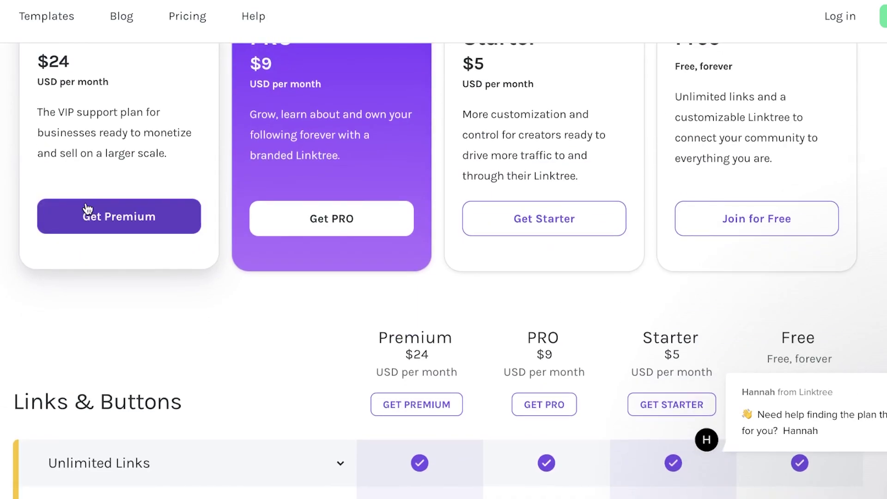
{"action": "scroll", "coordinate": [87, 203], "scroll_direction": "up", "scroll_amount": 1}
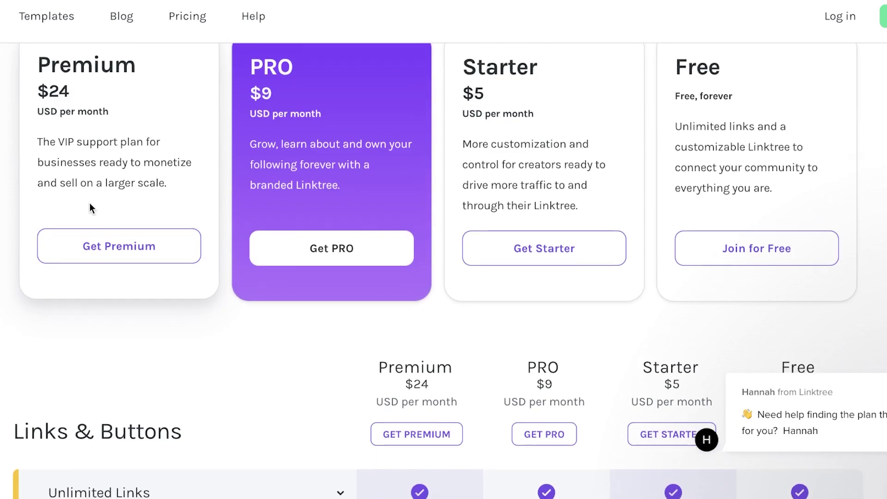
{"action": "scroll", "coordinate": [90, 203], "scroll_direction": "down", "scroll_amount": 15}
{"action": "scroll", "coordinate": [254, 203], "scroll_direction": "down", "scroll_amount": 2}
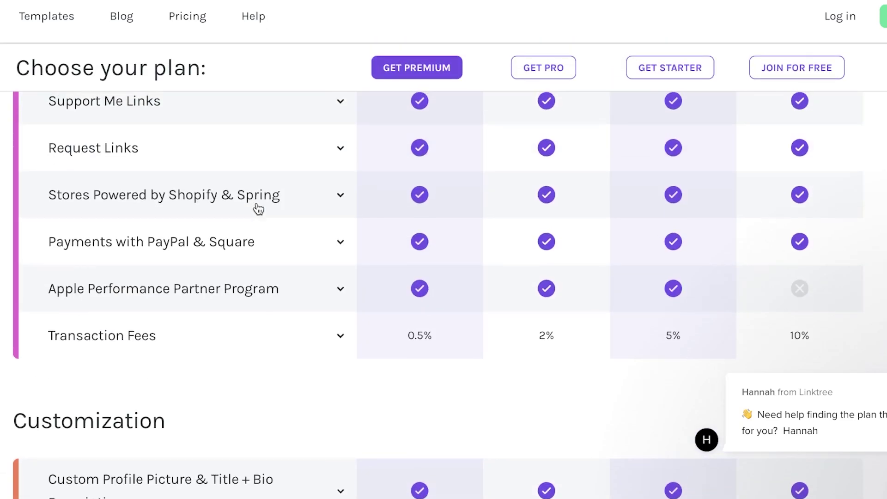
{"action": "scroll", "coordinate": [431, 322], "scroll_direction": "down", "scroll_amount": 15}
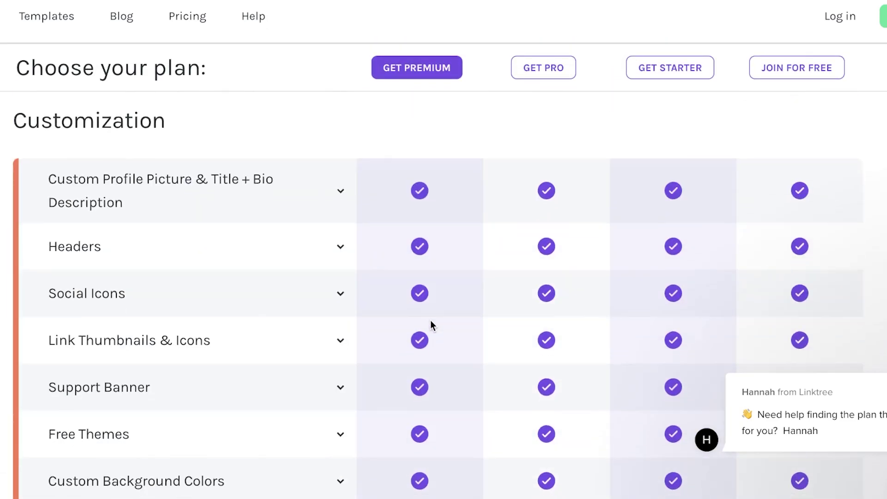
{"action": "scroll", "coordinate": [432, 324], "scroll_direction": "down", "scroll_amount": 8}
{"action": "scroll", "coordinate": [425, 335], "scroll_direction": "down", "scroll_amount": 12}
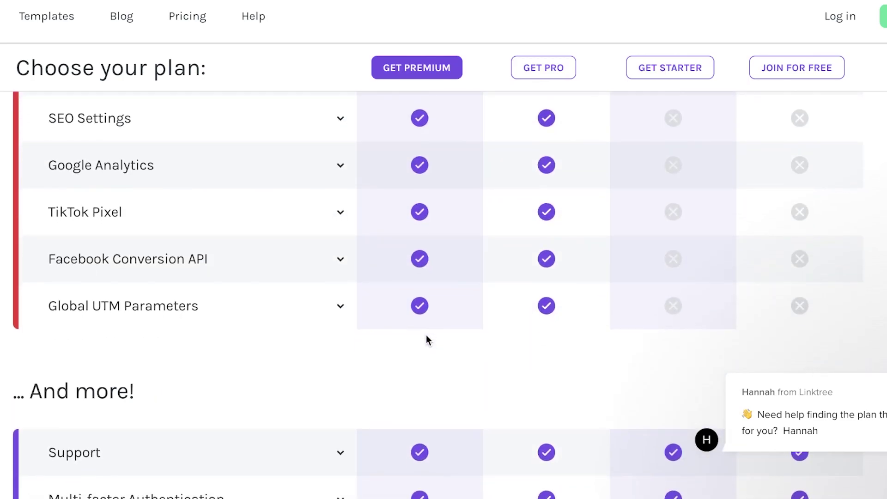
{"action": "scroll", "coordinate": [427, 337], "scroll_direction": "down", "scroll_amount": 4}
{"action": "scroll", "coordinate": [426, 336], "scroll_direction": "down", "scroll_amount": 5}
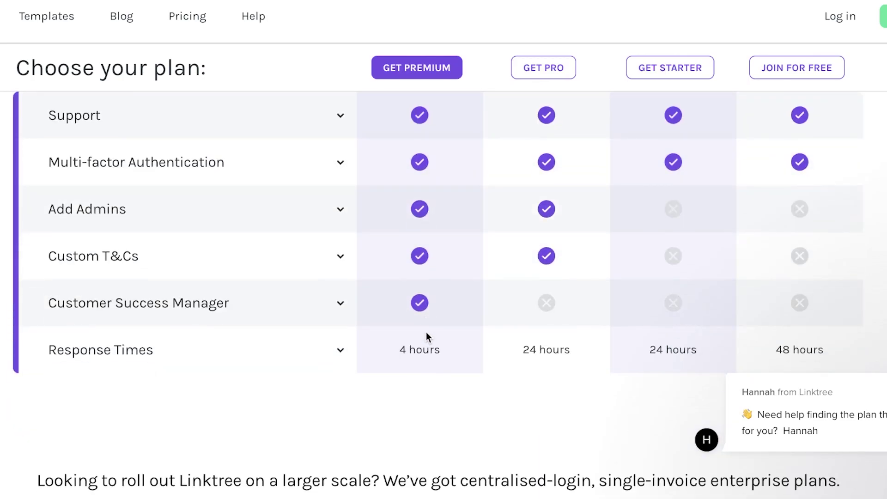